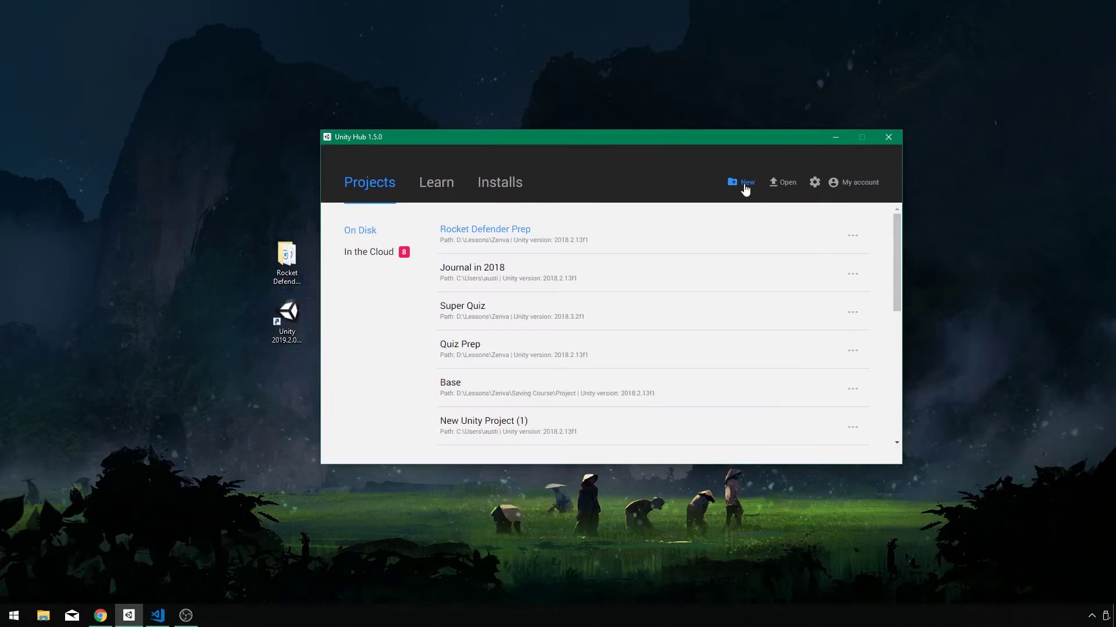
Create a 2D-template project named 'Rocket Defender' on Unity 2019.2.0a4
{"action": "left_click", "coordinate": [745, 186]}
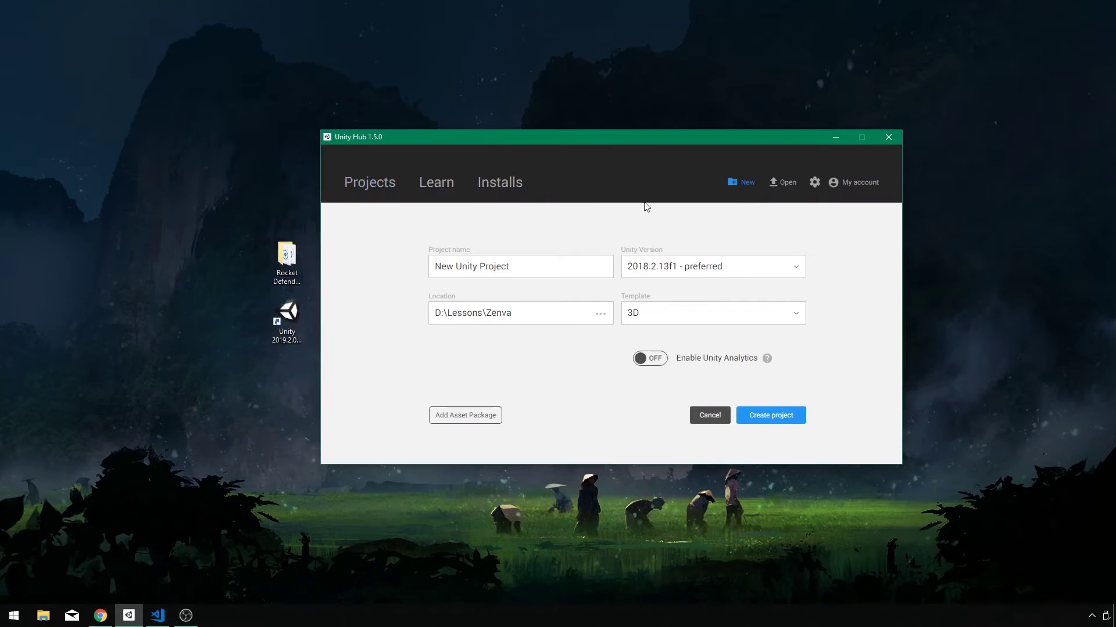
{"action": "left_click_drag", "start_coordinate": [511, 266], "coordinate": [331, 271]}
{"action": "type", "text": "Rocket Defender"}
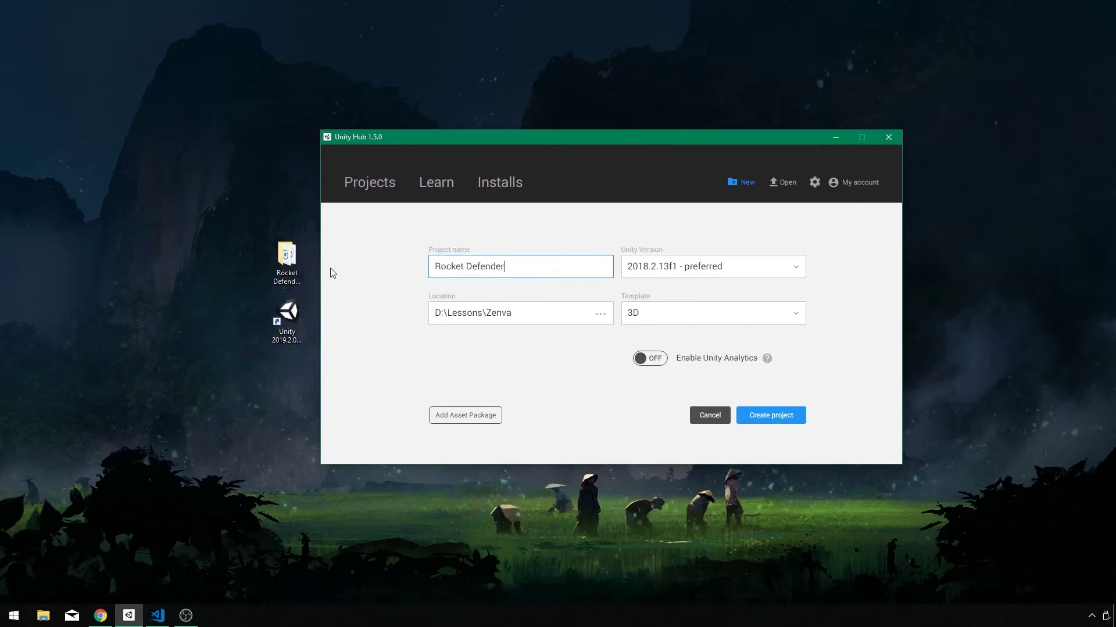
{"action": "left_click", "coordinate": [668, 266]}
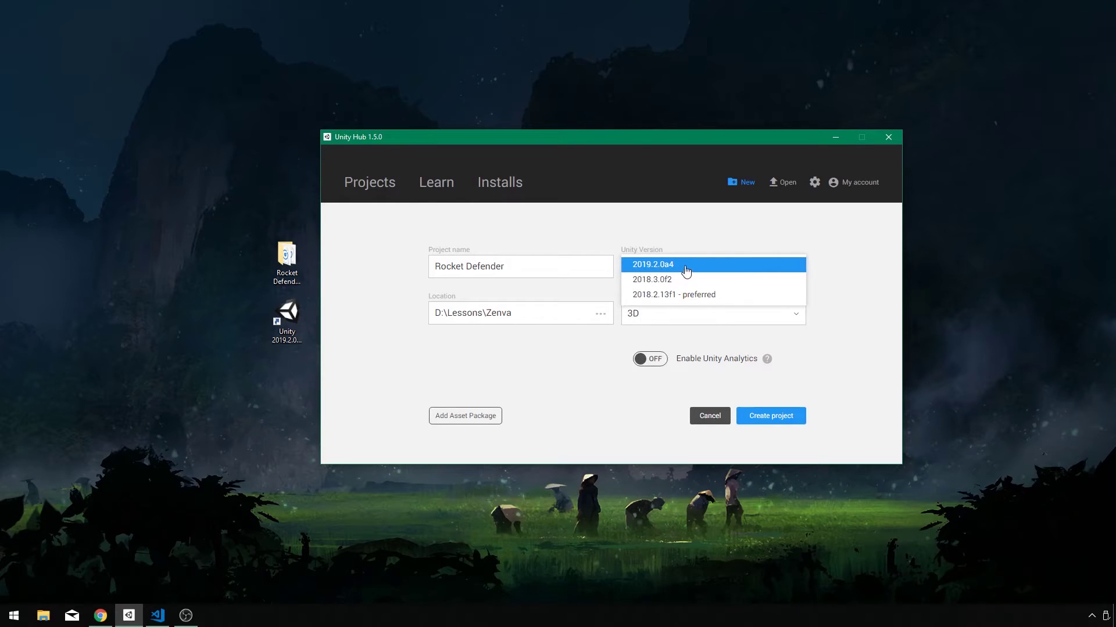
{"action": "left_click", "coordinate": [683, 266]}
{"action": "left_click", "coordinate": [679, 316]}
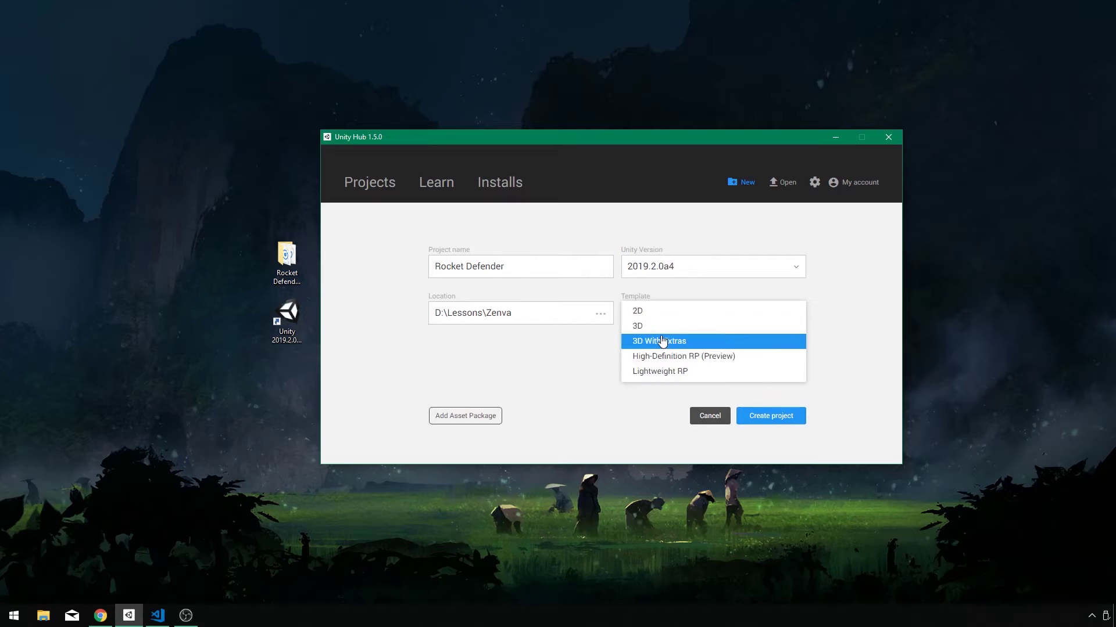
{"action": "left_click", "coordinate": [651, 307]}
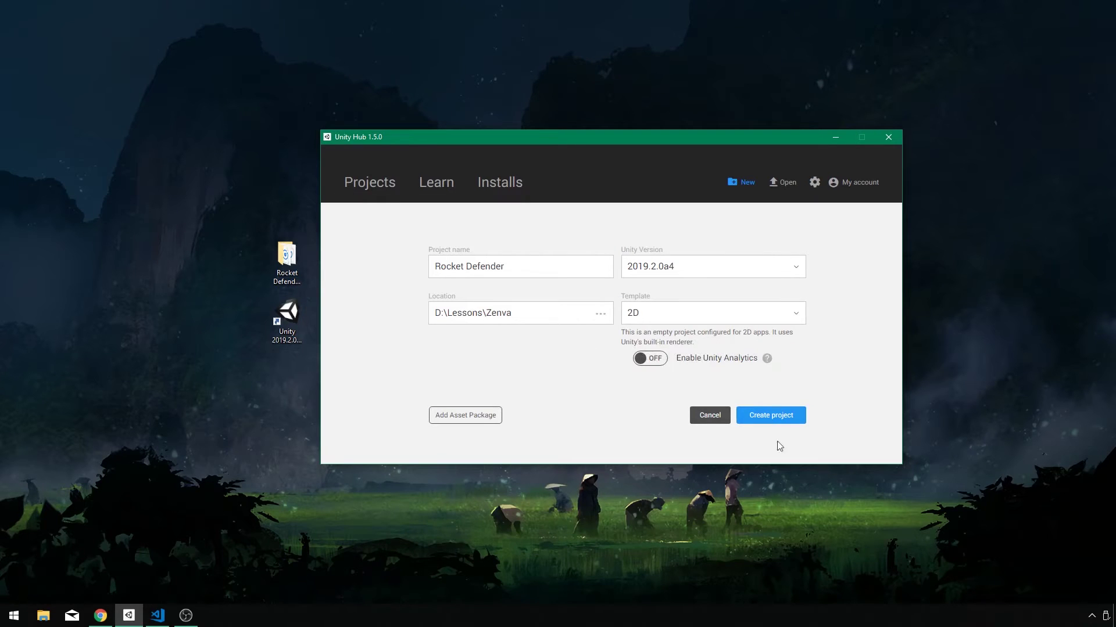
{"action": "left_click", "coordinate": [776, 417]}
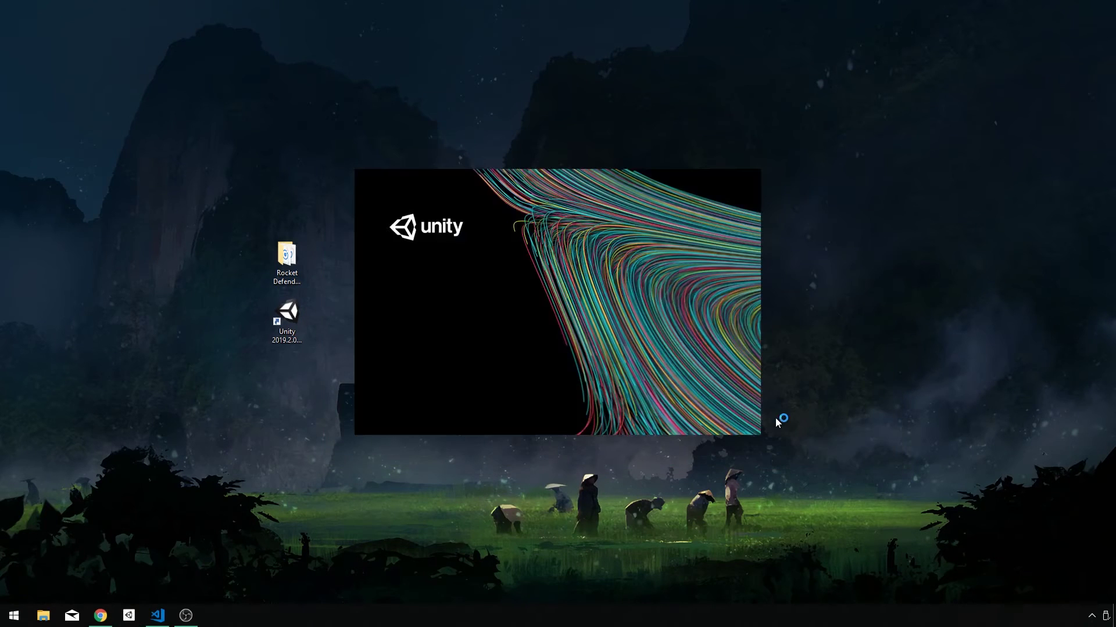
Open the Rocket Defender Assets folder and inspect the Shoot audio, sprite_014, sprite_165 and sprite_166
{"action": "double_click", "coordinate": [286, 262]}
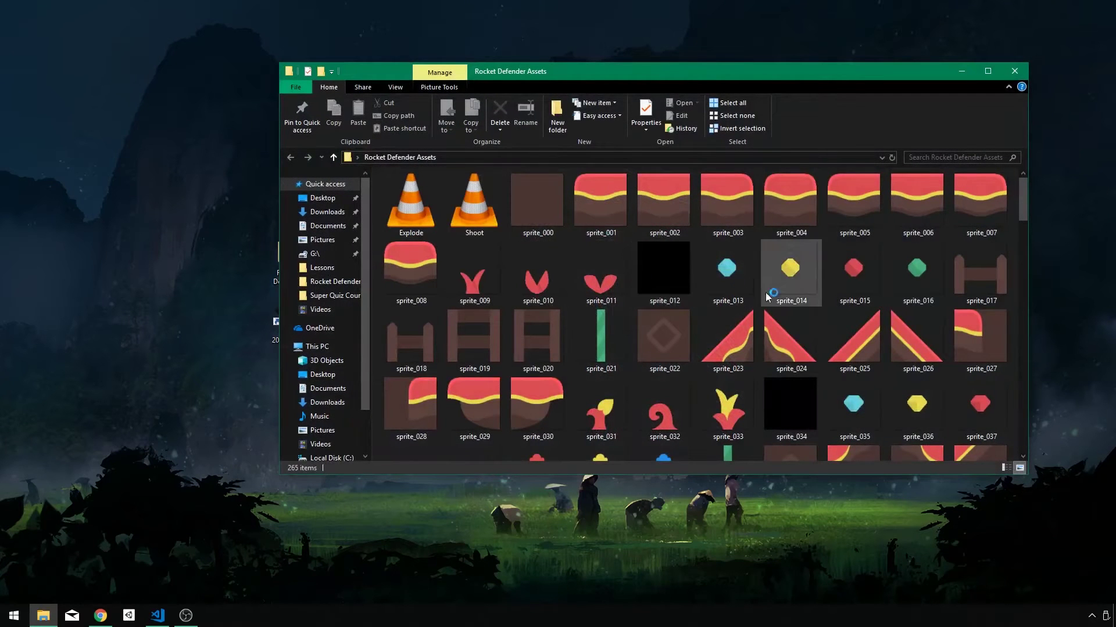
{"action": "left_click", "coordinate": [465, 224]}
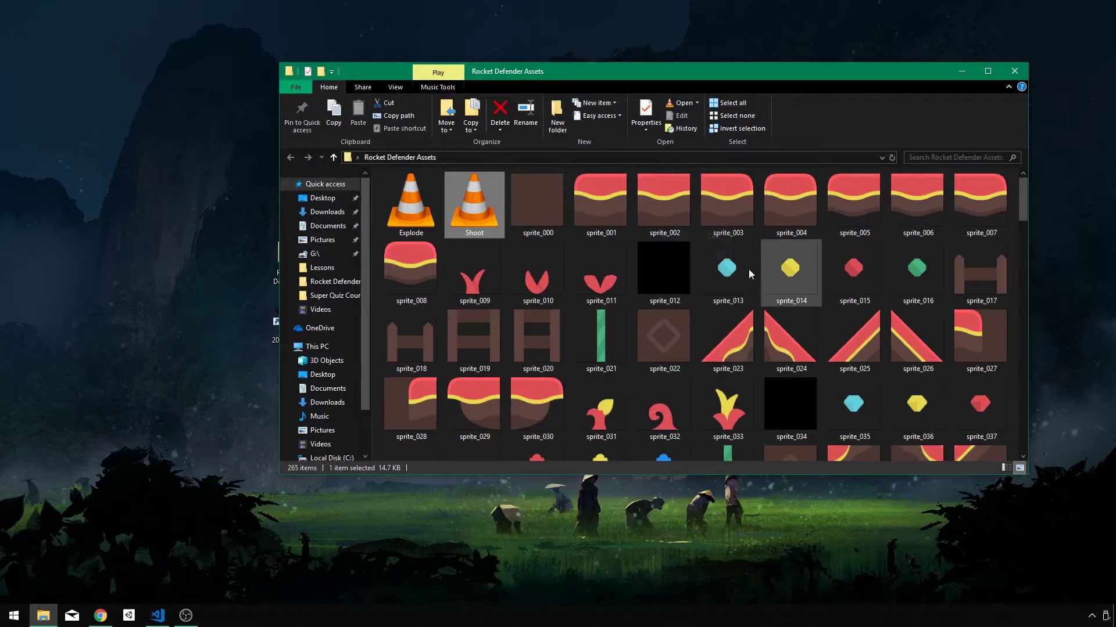
{"action": "left_click", "coordinate": [793, 281]}
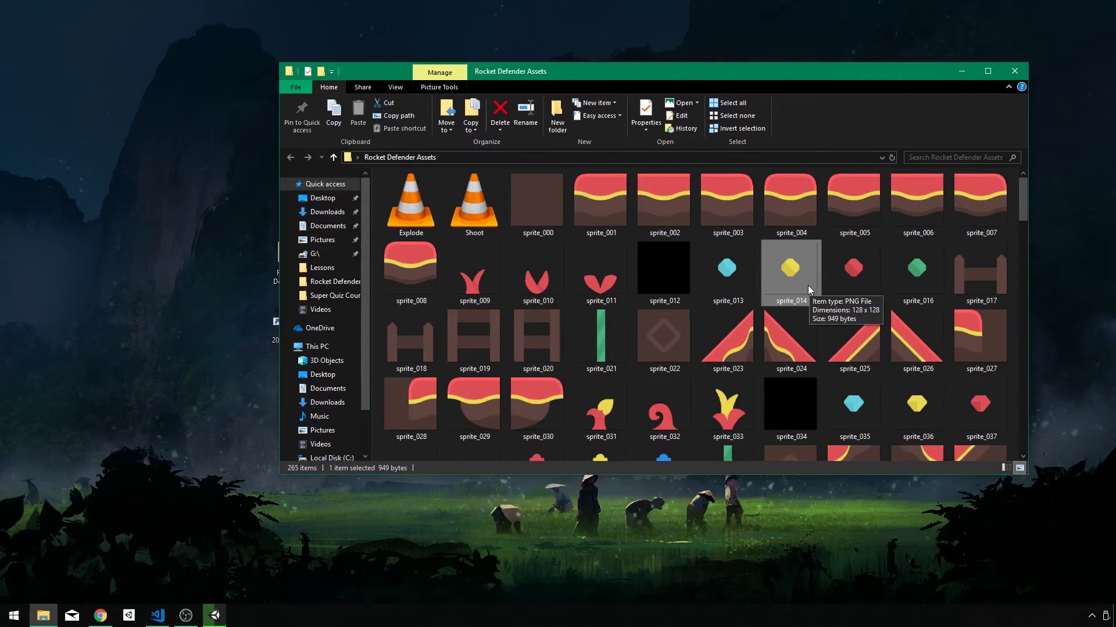
{"action": "scroll", "coordinate": [804, 285], "scroll_direction": "down", "scroll_amount": 20}
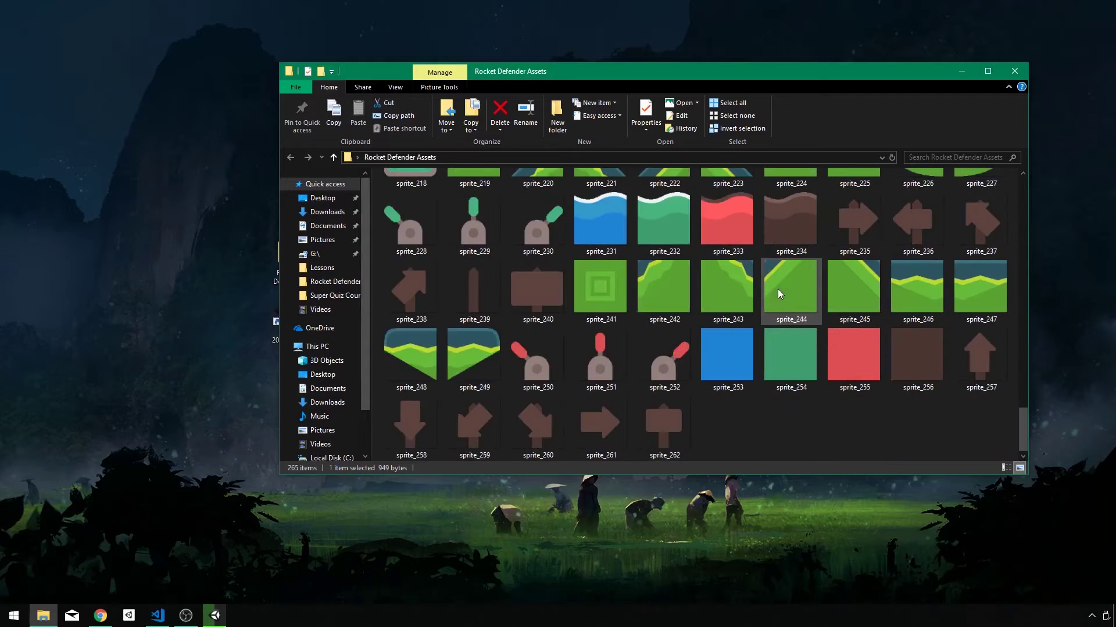
{"action": "scroll", "coordinate": [552, 343], "scroll_direction": "up", "scroll_amount": 8}
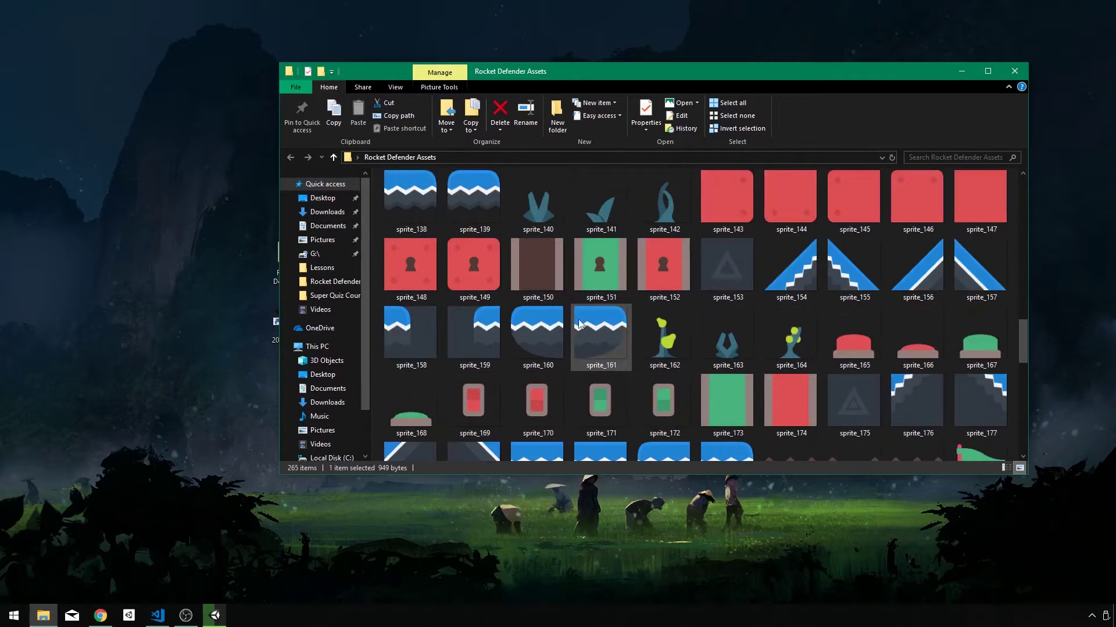
{"action": "left_click", "coordinate": [905, 350]}
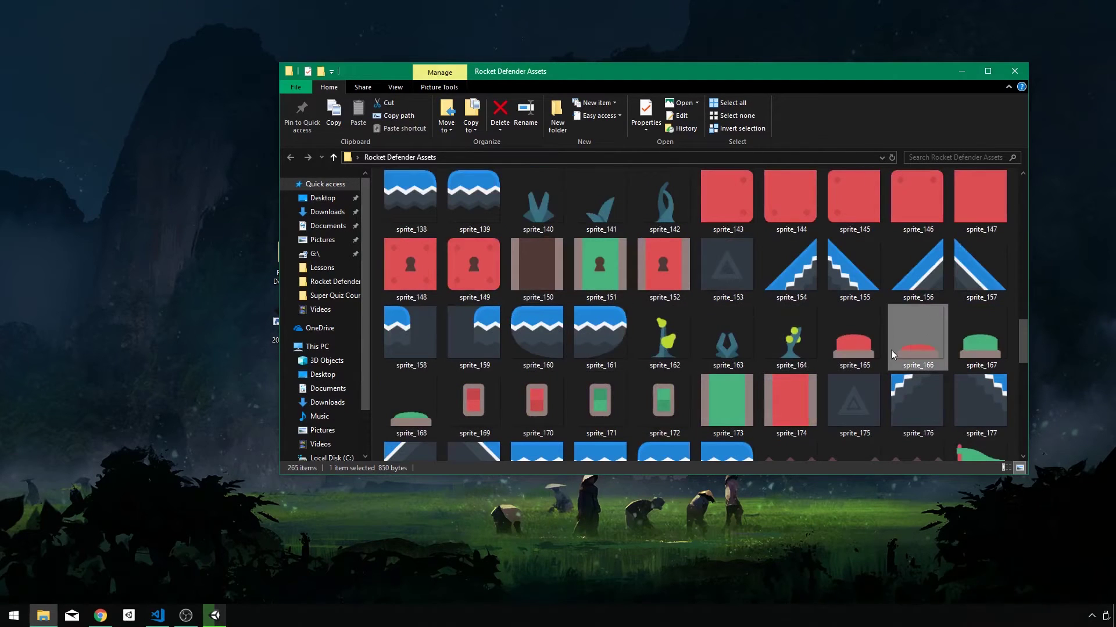
{"action": "left_click", "coordinate": [858, 341]}
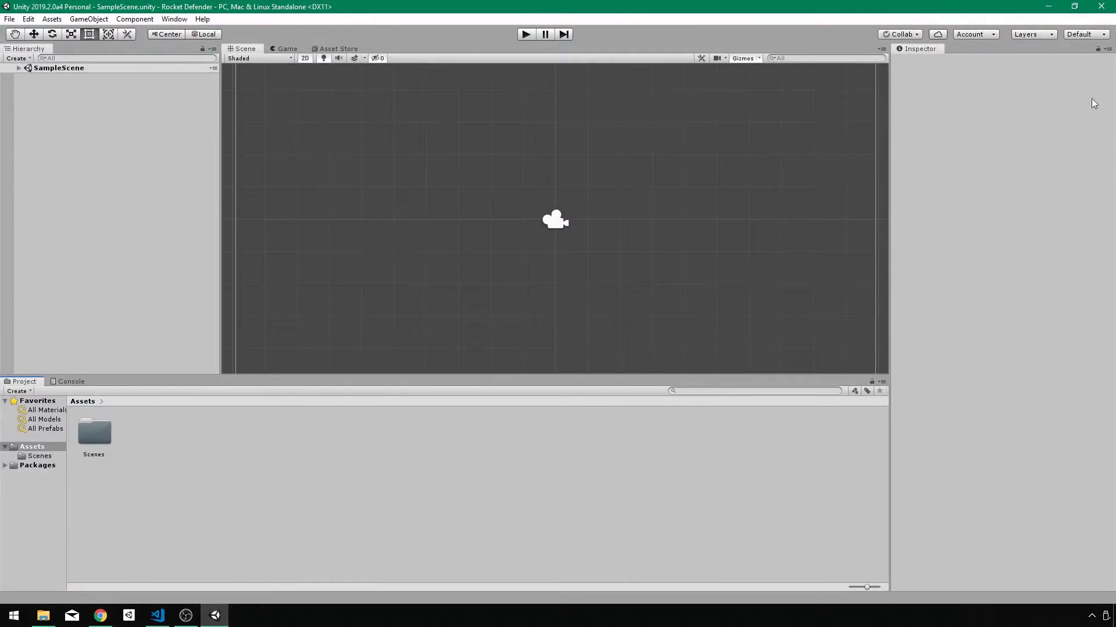
Switch the editor to the Wide layout and create and open a Tiles folder in Assets
{"action": "left_click", "coordinate": [1095, 38]}
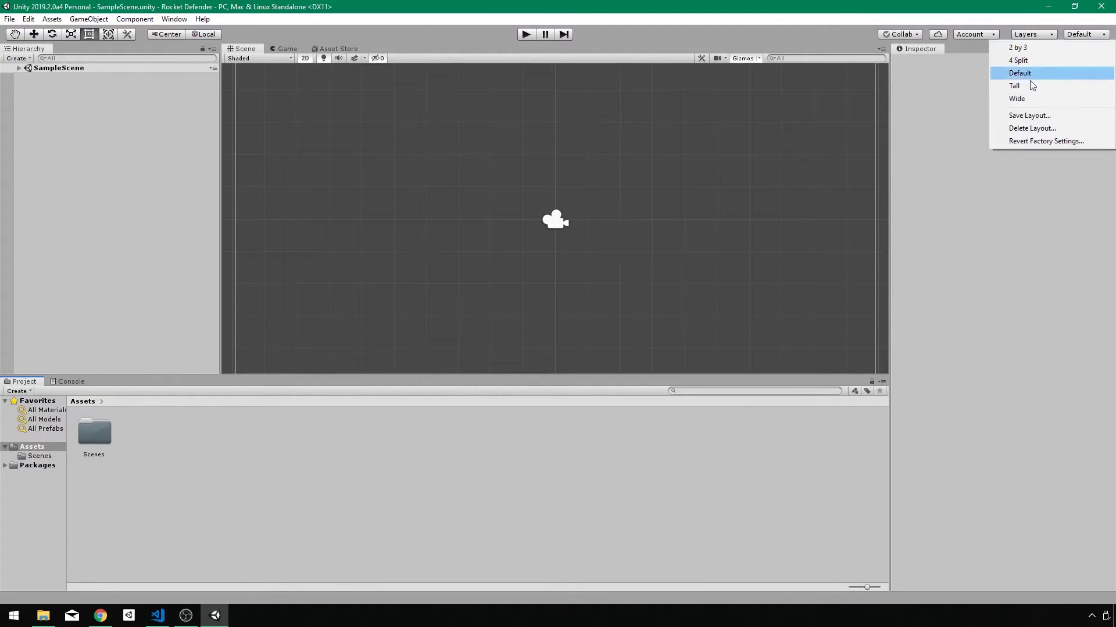
{"action": "left_click", "coordinate": [1022, 100]}
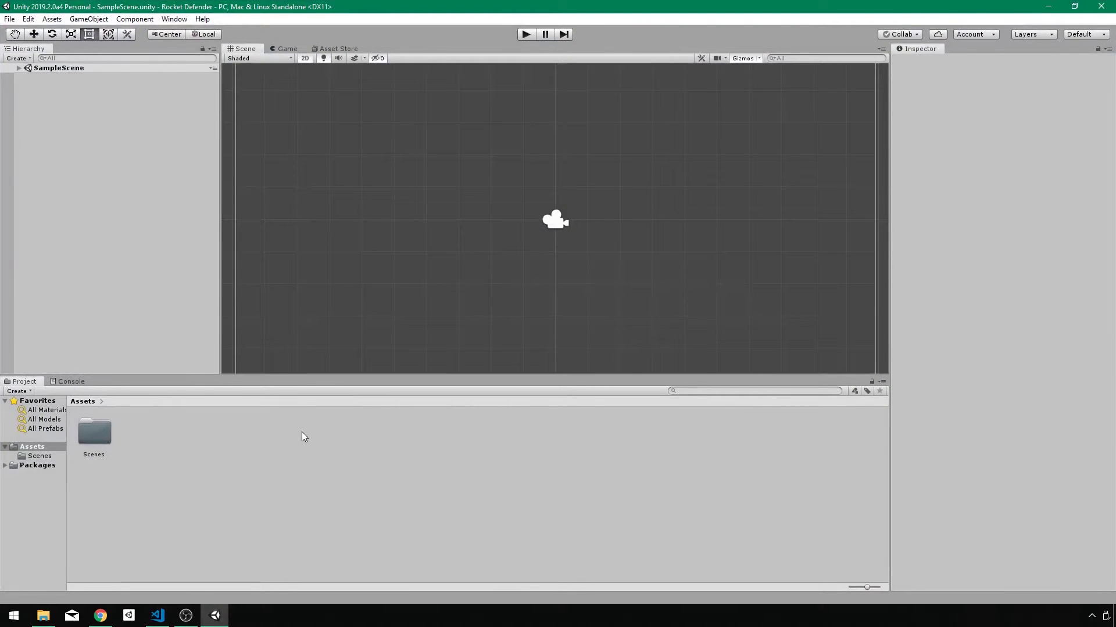
{"action": "right_click", "coordinate": [145, 468]}
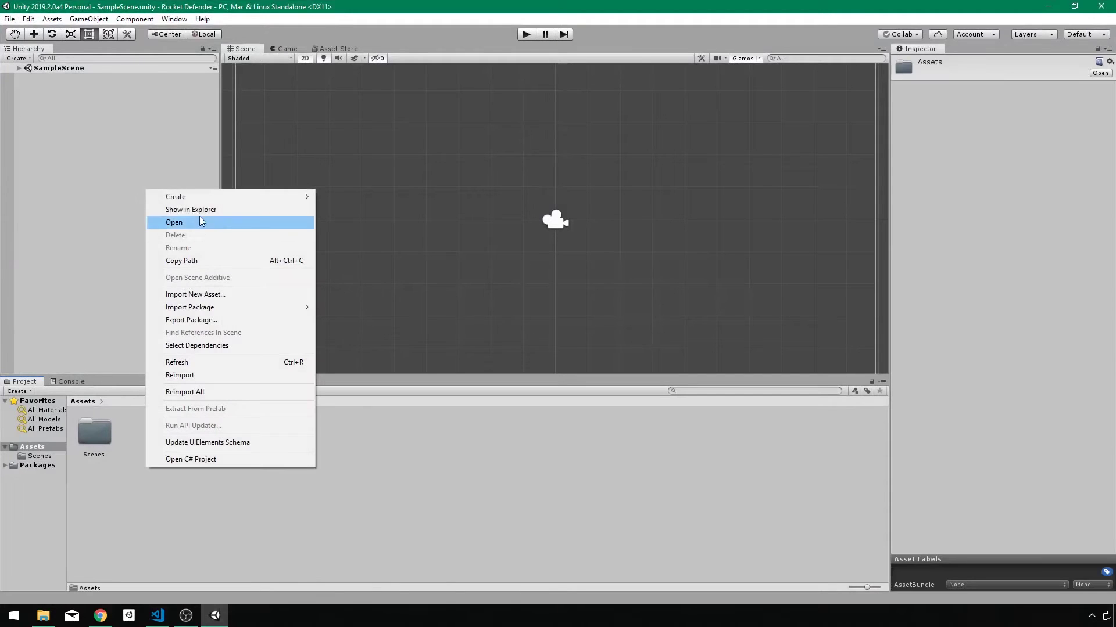
{"action": "mouse_move", "coordinate": [202, 197]}
{"action": "left_click", "coordinate": [365, 182]}
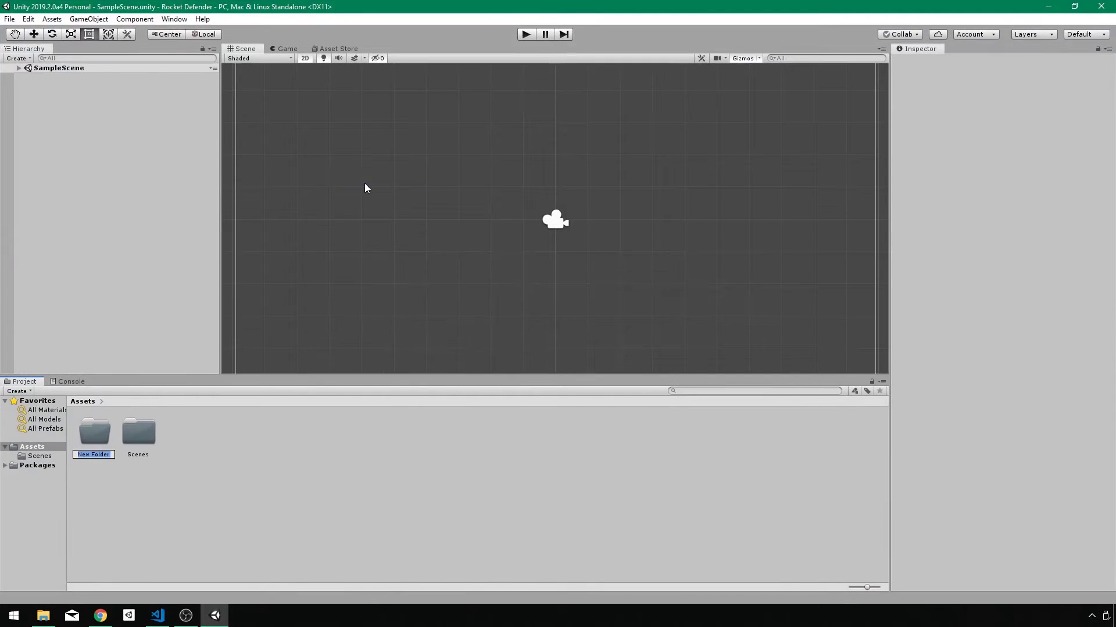
{"action": "type", "text": "Tiles"}
{"action": "key", "text": "Return"}
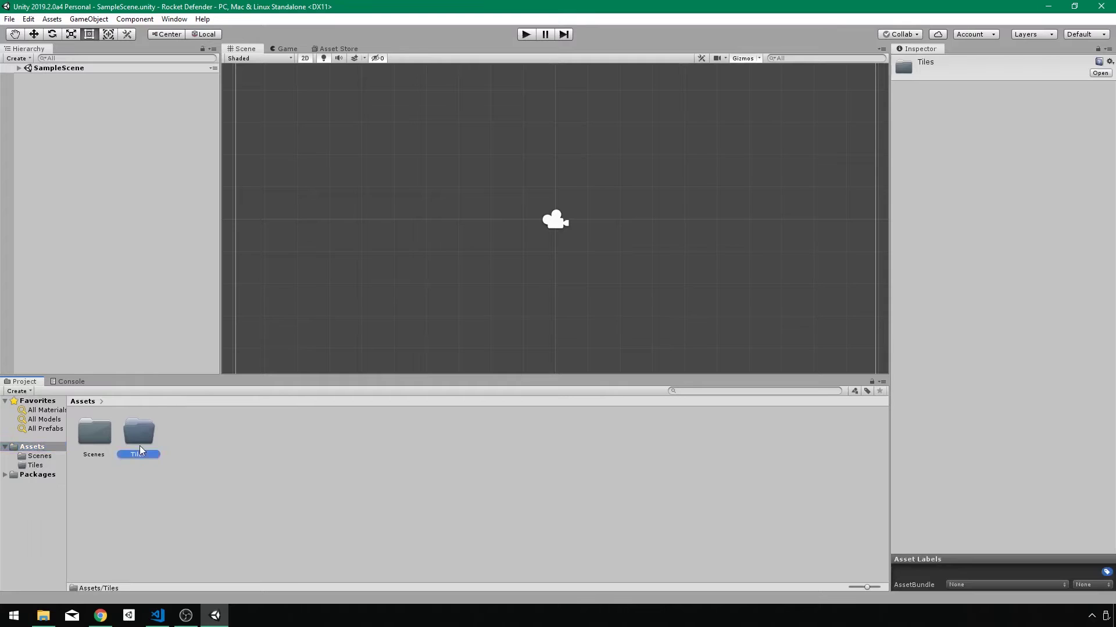
{"action": "double_click", "coordinate": [140, 440]}
{"action": "left_click", "coordinate": [43, 616]}
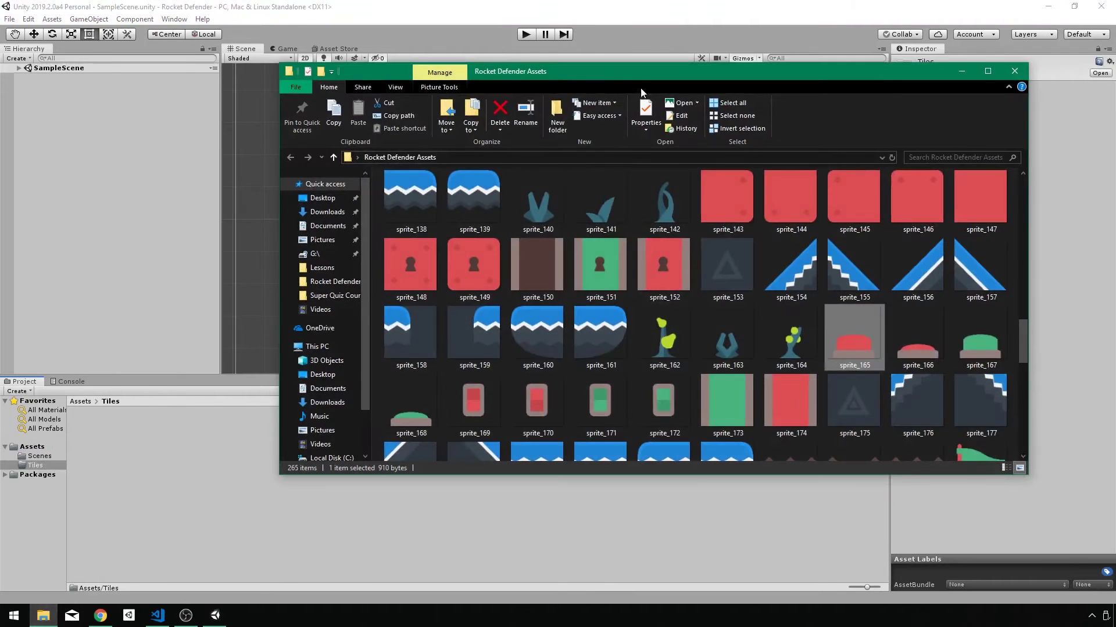
Drag sprites 140–142, 003, 014, 165, 166 and the other ground sprites into Unity's Tiles folder
{"action": "left_click_drag", "start_coordinate": [642, 72], "coordinate": [790, 76]}
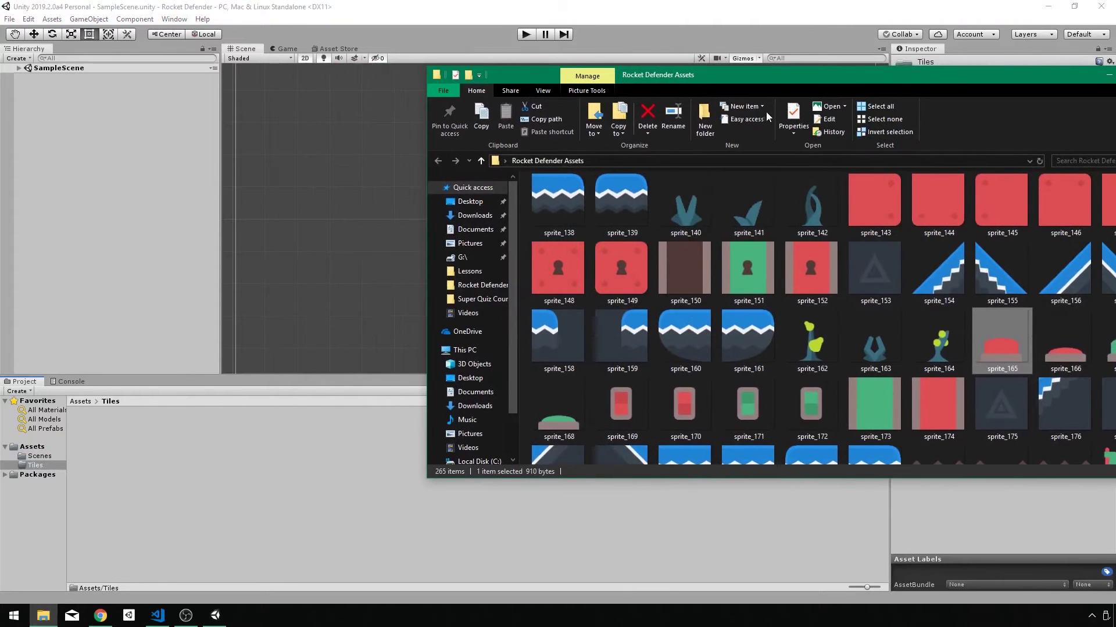
{"action": "left_click", "coordinate": [687, 215]}
{"action": "left_click", "coordinate": [793, 211], "text": "ctrl"}
{"action": "left_click", "coordinate": [722, 215], "text": "ctrl"}
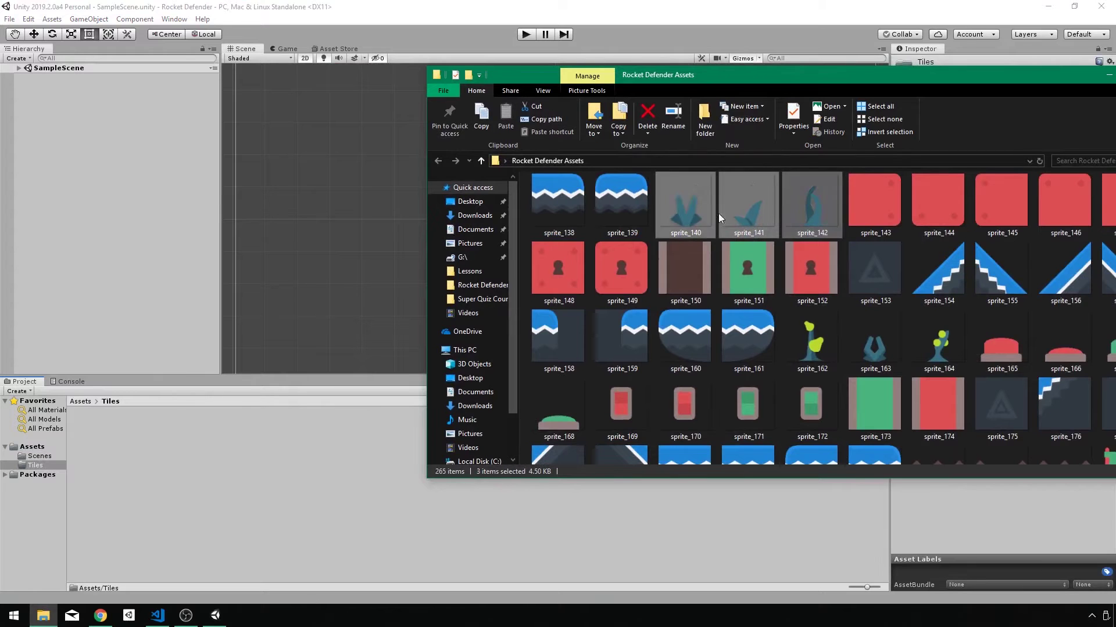
{"action": "left_click_drag", "start_coordinate": [801, 80], "coordinate": [746, 75]}
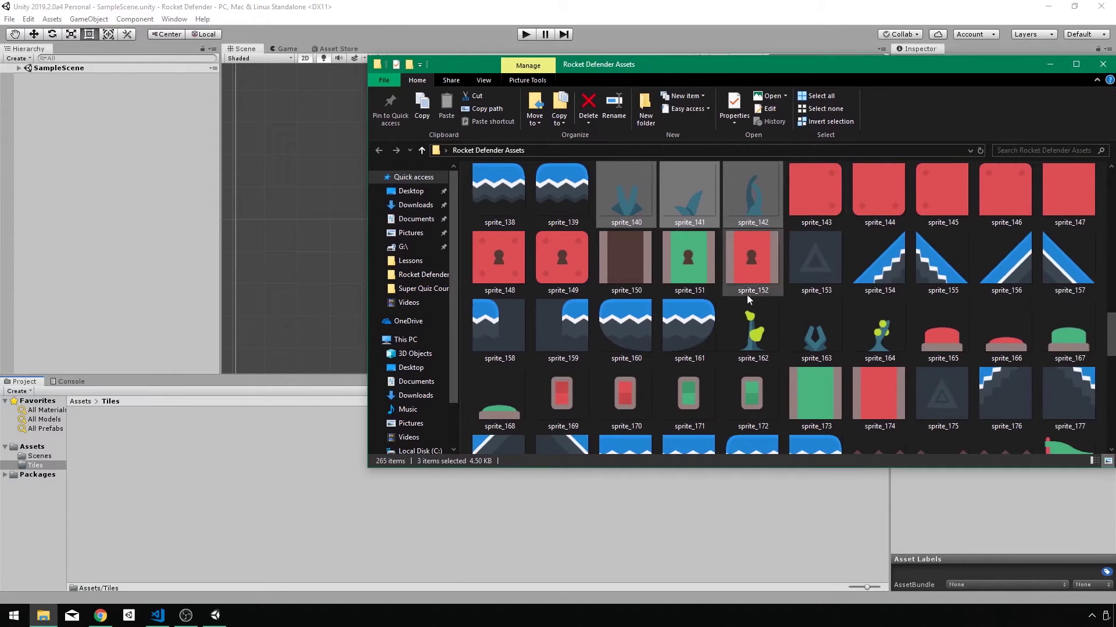
{"action": "scroll", "coordinate": [733, 290], "scroll_direction": "down", "scroll_amount": 8}
{"action": "scroll", "coordinate": [733, 291], "scroll_direction": "up", "scroll_amount": 18}
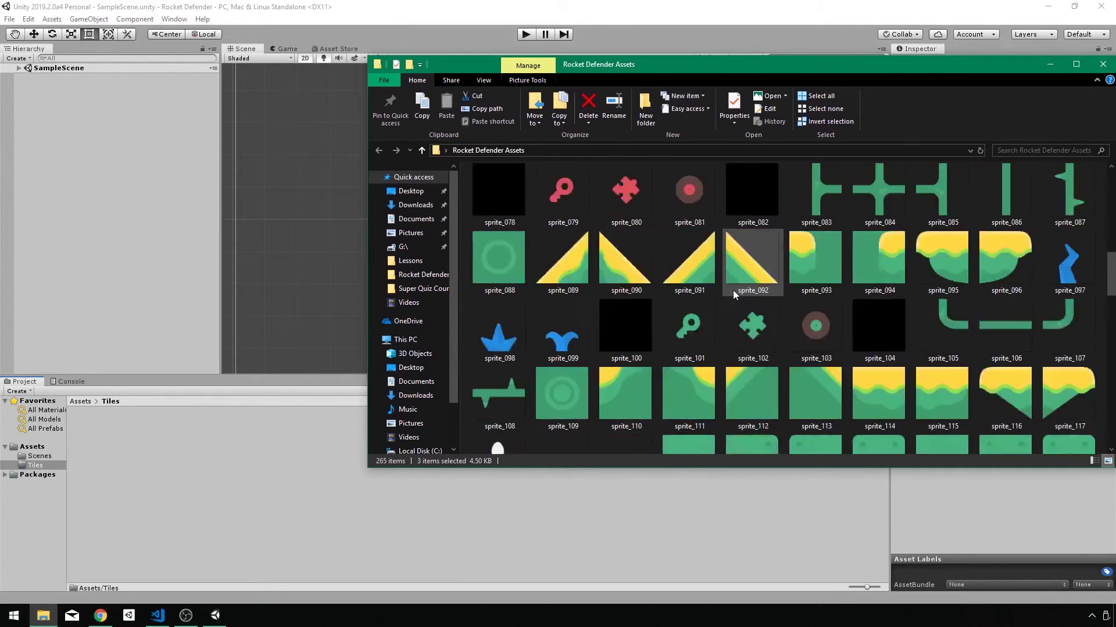
{"action": "scroll", "coordinate": [622, 239], "scroll_direction": "up", "scroll_amount": 2}
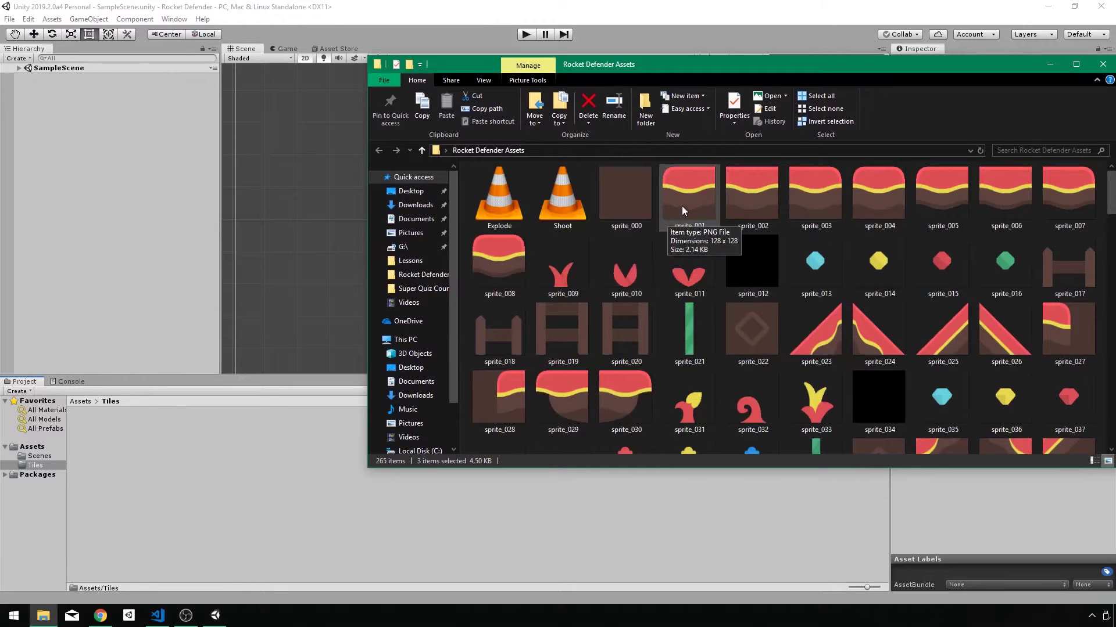
{"action": "left_click", "coordinate": [808, 204], "text": "ctrl"}
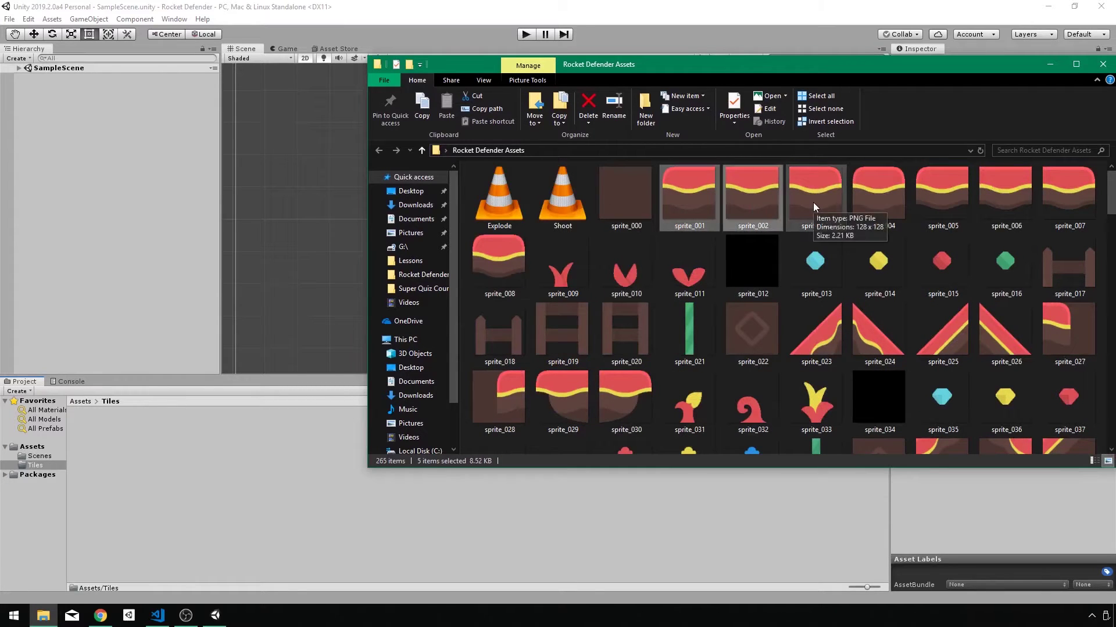
{"action": "left_click", "coordinate": [572, 221], "text": "ctrl"}
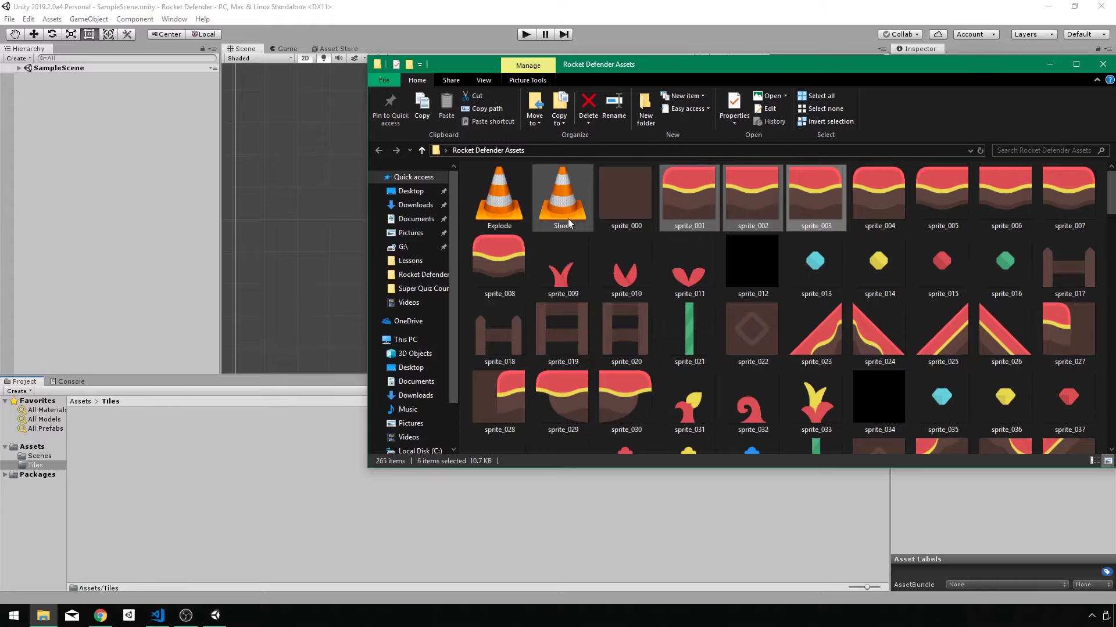
{"action": "left_click", "coordinate": [887, 277], "text": "ctrl"}
{"action": "scroll", "coordinate": [886, 278], "scroll_direction": "down", "scroll_amount": 15}
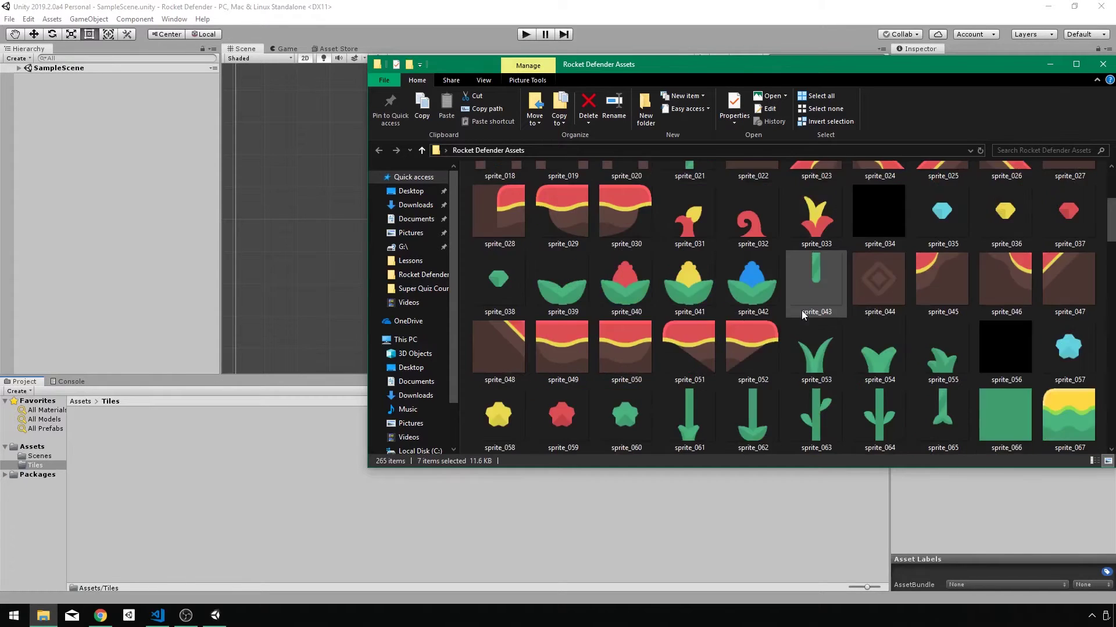
{"action": "scroll", "coordinate": [943, 236], "scroll_direction": "up", "scroll_amount": 3}
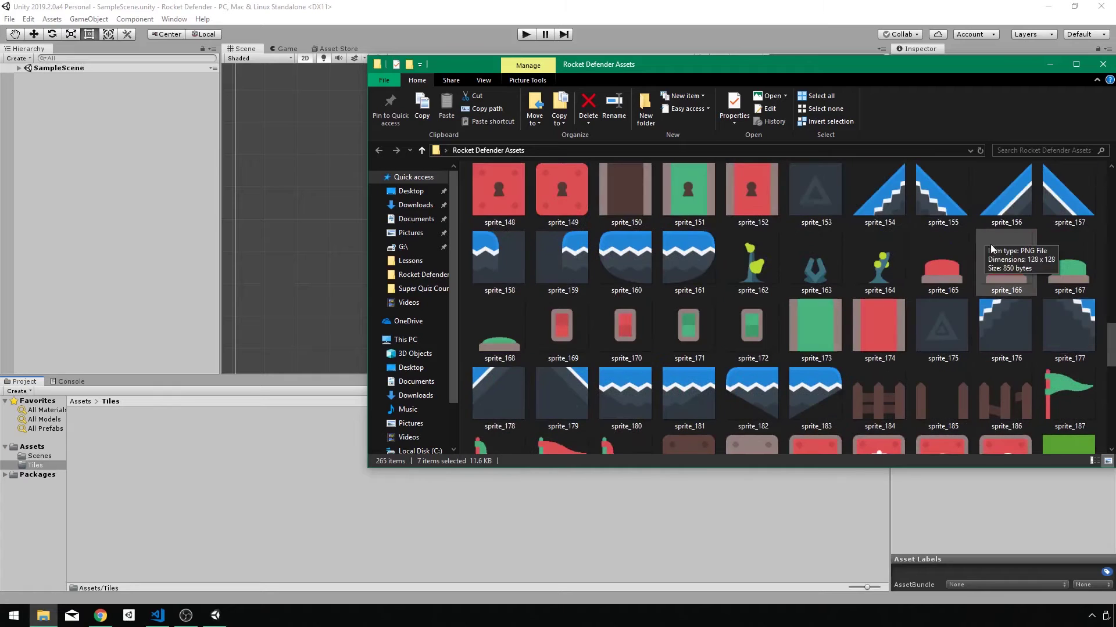
{"action": "left_click", "coordinate": [990, 244], "text": "ctrl"}
{"action": "left_click", "coordinate": [959, 270], "text": "ctrl"}
{"action": "left_click_drag", "start_coordinate": [958, 271], "coordinate": [277, 487]}
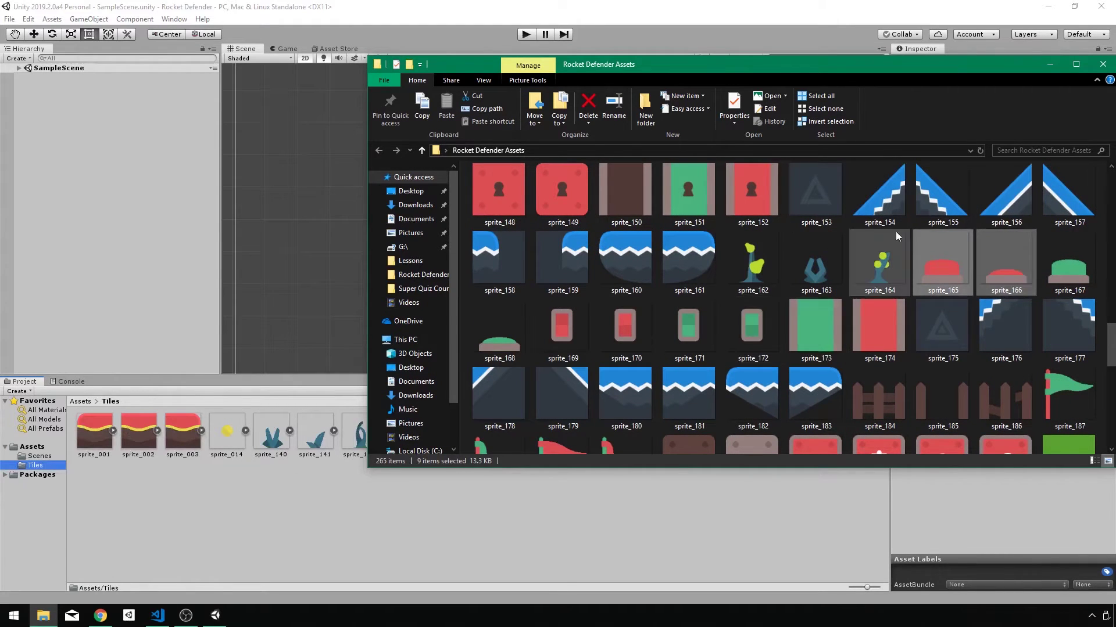
Copy sprite_000 into the Tiles folder as well
{"action": "scroll", "coordinate": [669, 238], "scroll_direction": "up", "scroll_amount": 15}
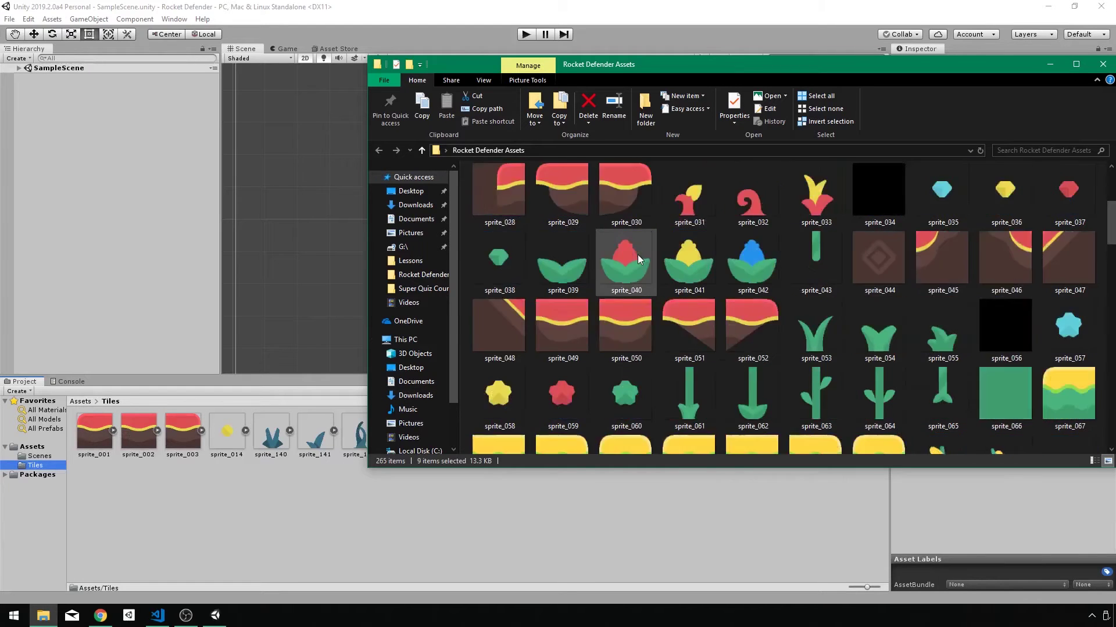
{"action": "left_click", "coordinate": [627, 193]}
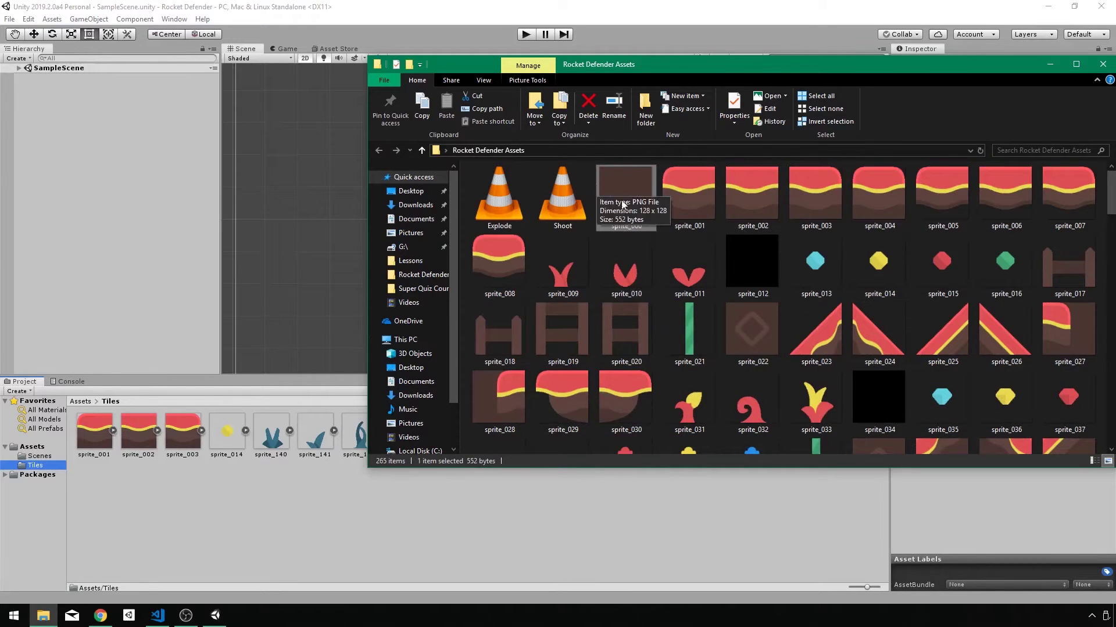
{"action": "left_click_drag", "start_coordinate": [625, 193], "coordinate": [91, 458]}
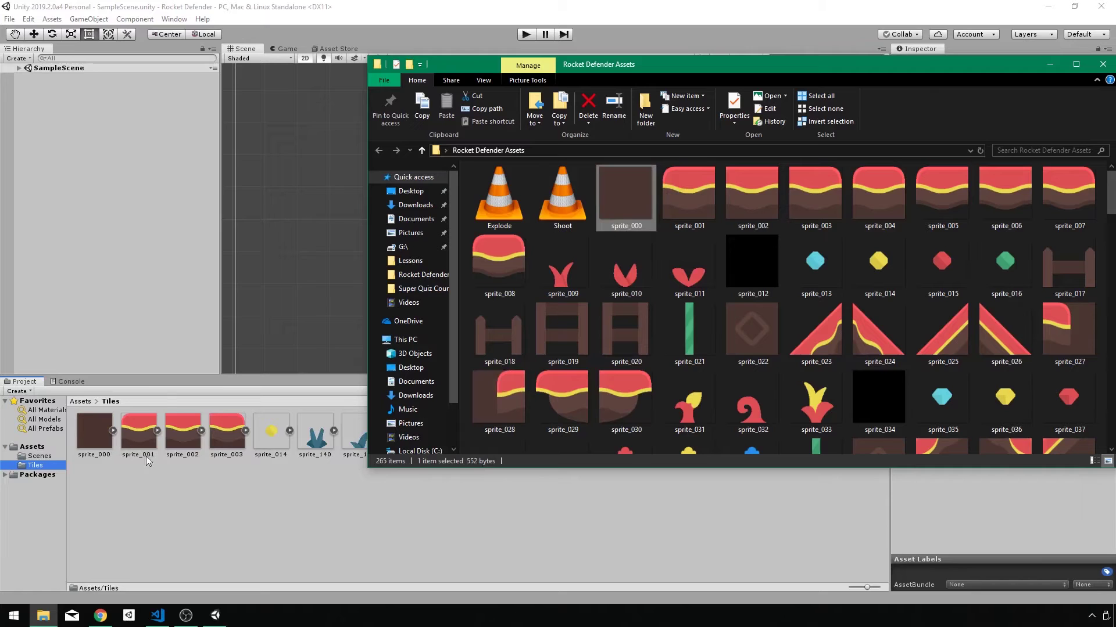
{"action": "left_click", "coordinate": [158, 468]}
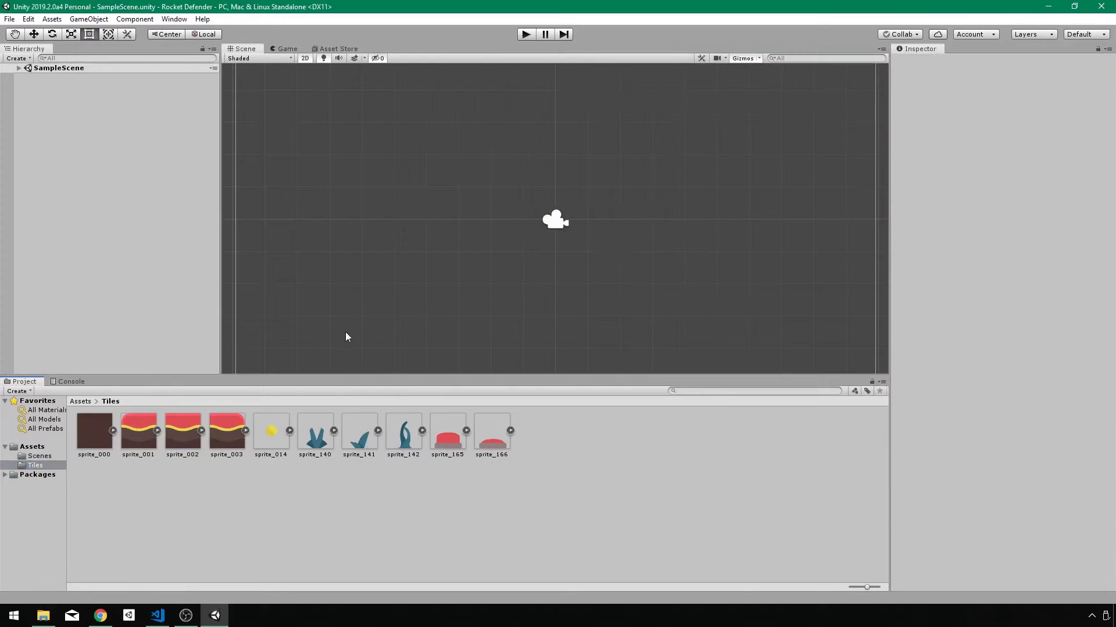
Add a 2D Tilemap to the scene and inspect the new Grid and its Tilemap child
{"action": "scroll", "coordinate": [346, 336], "scroll_direction": "down", "scroll_amount": 2}
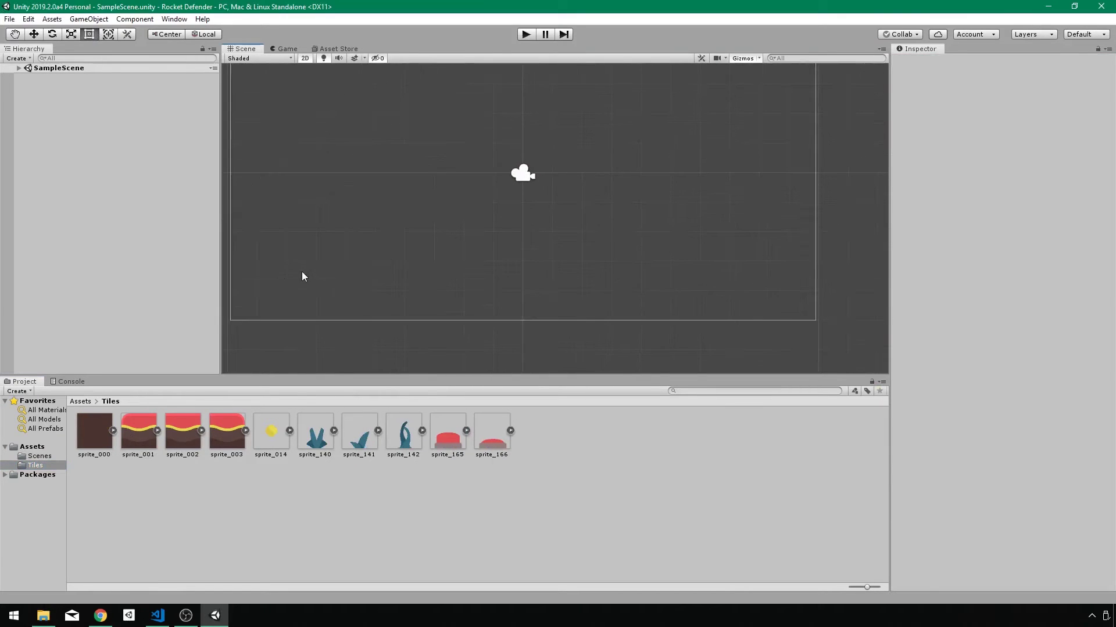
{"action": "right_click", "coordinate": [293, 492]}
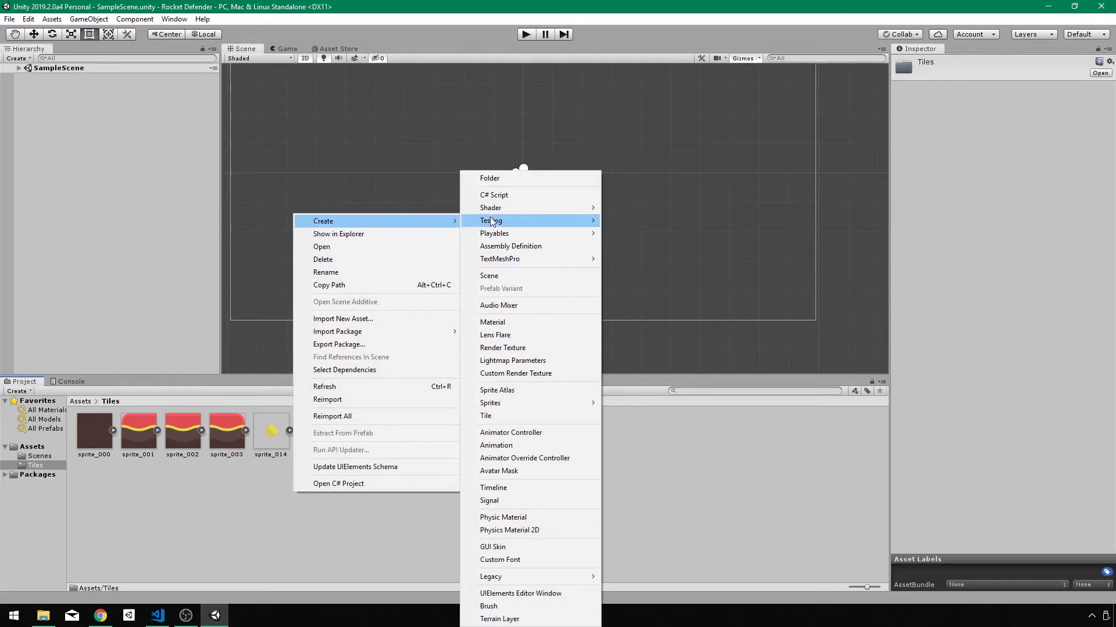
{"action": "left_click", "coordinate": [84, 38]}
{"action": "left_click", "coordinate": [88, 18]}
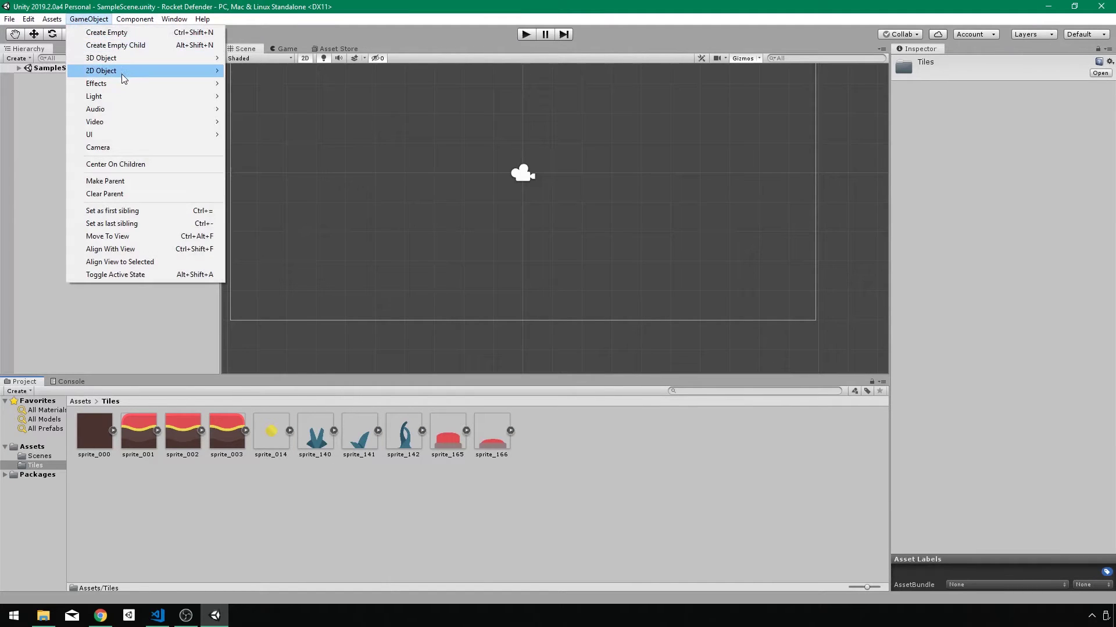
{"action": "mouse_move", "coordinate": [121, 72]}
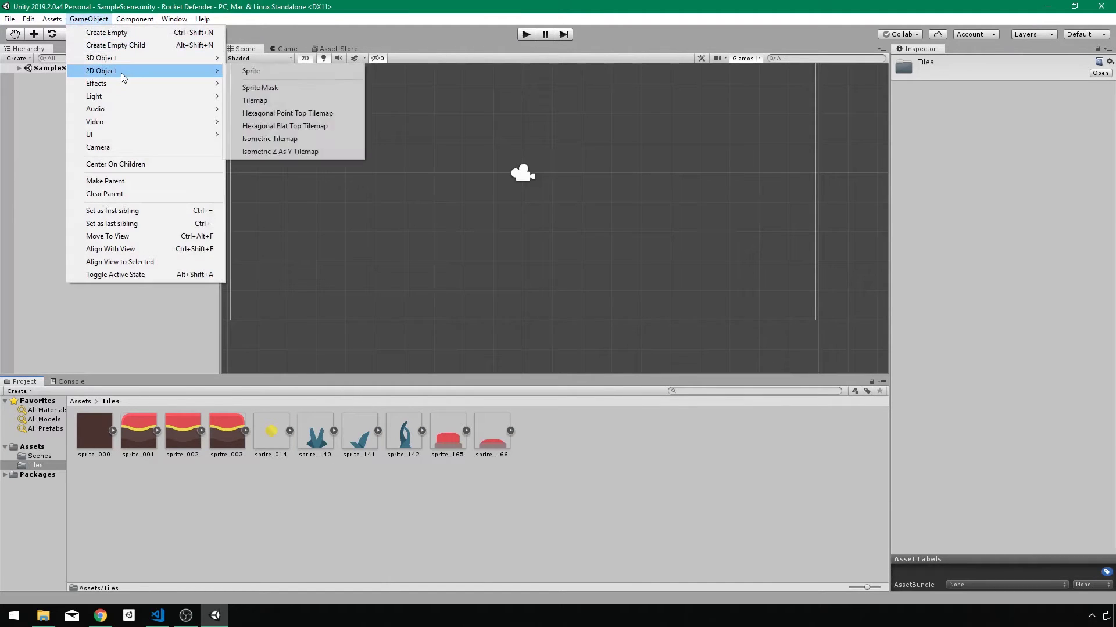
{"action": "left_click", "coordinate": [259, 100]}
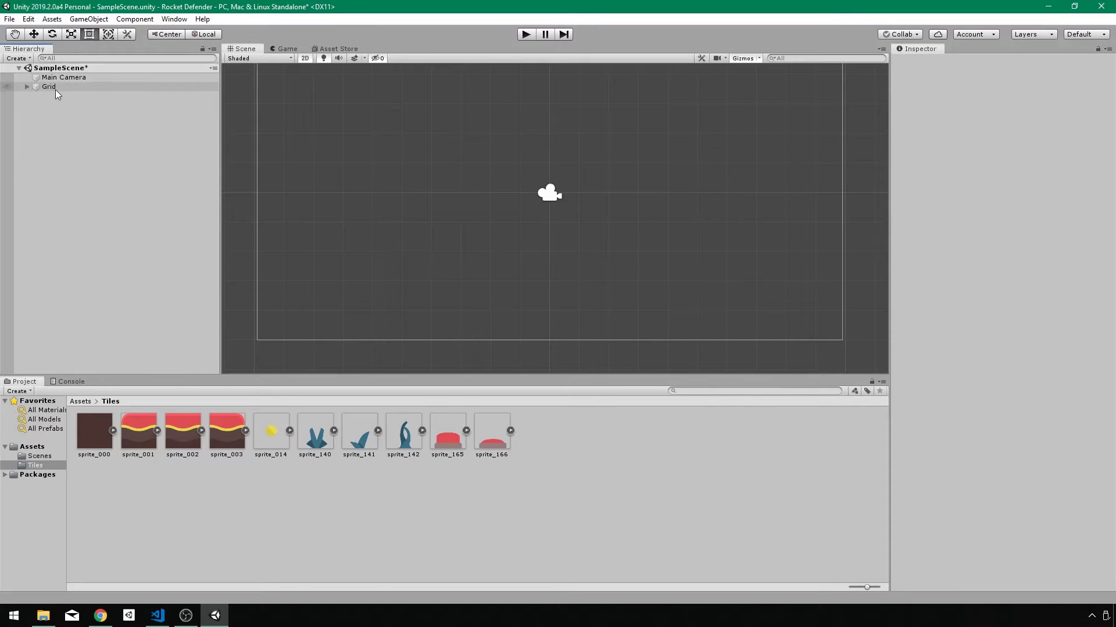
{"action": "double_click", "coordinate": [54, 89]}
{"action": "left_click", "coordinate": [26, 87]}
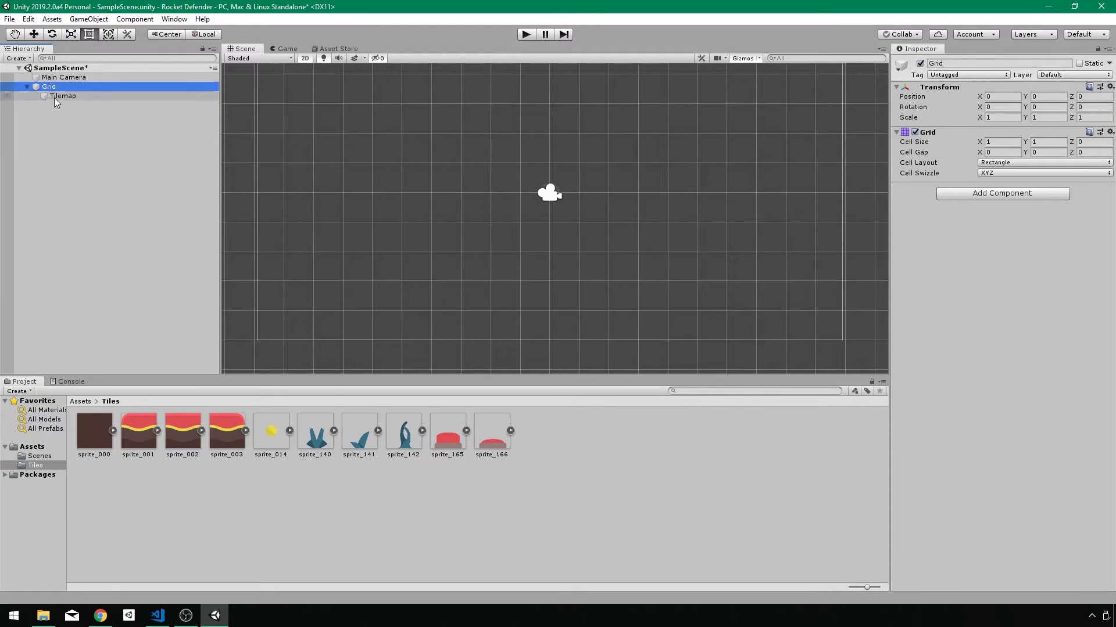
{"action": "left_click", "coordinate": [69, 98]}
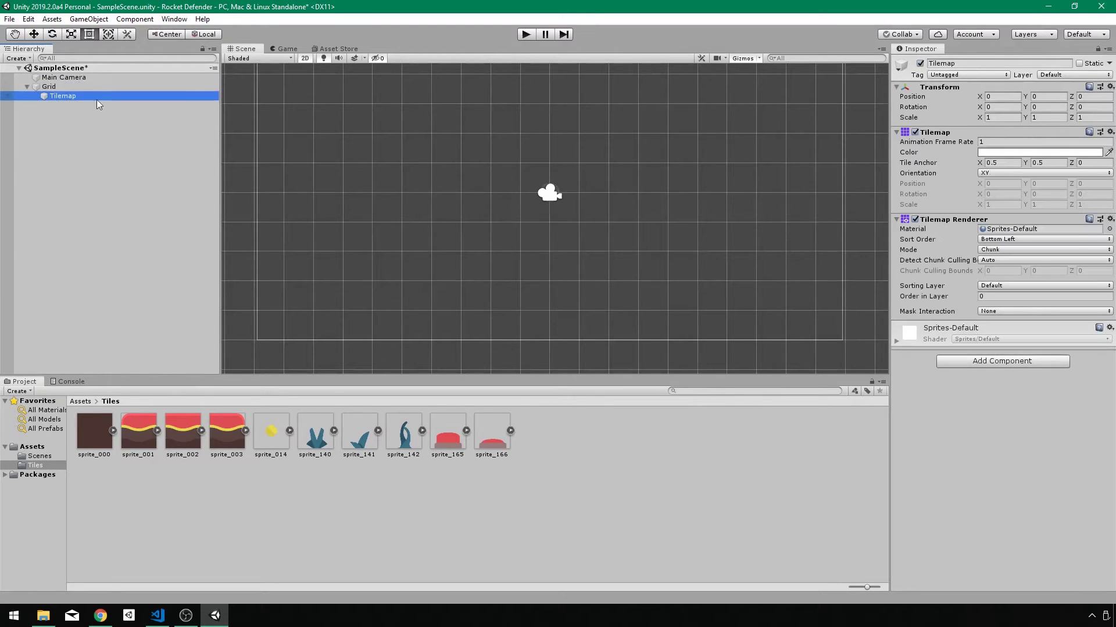
{"action": "left_click", "coordinate": [49, 87]}
Open the Tile Palette window and dock it beside the Inspector
{"action": "left_click", "coordinate": [176, 19]}
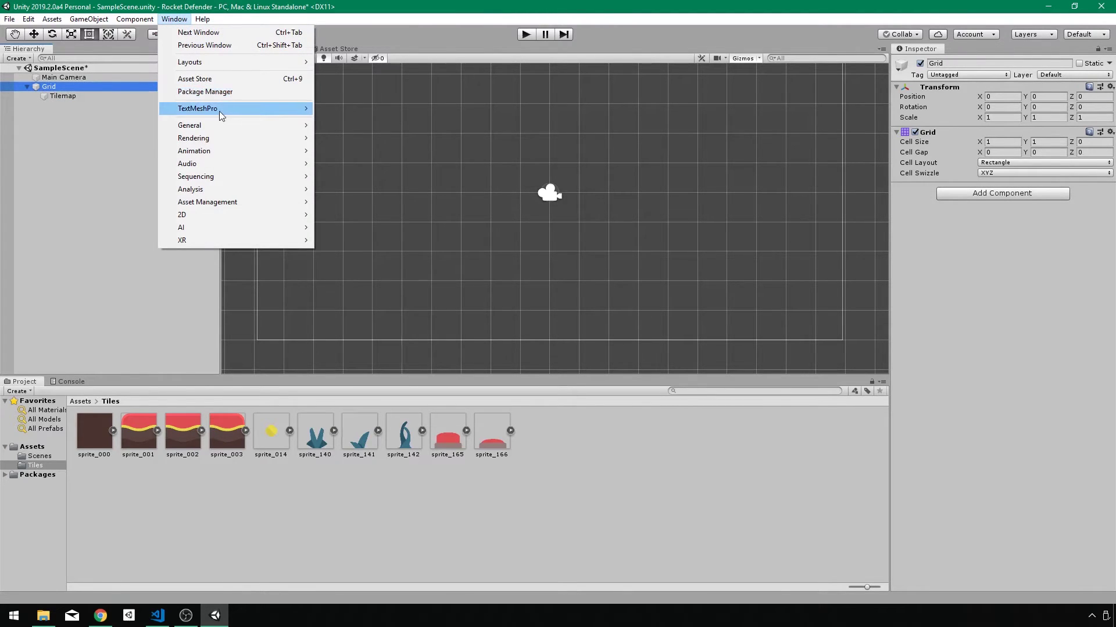
{"action": "mouse_move", "coordinate": [221, 114]}
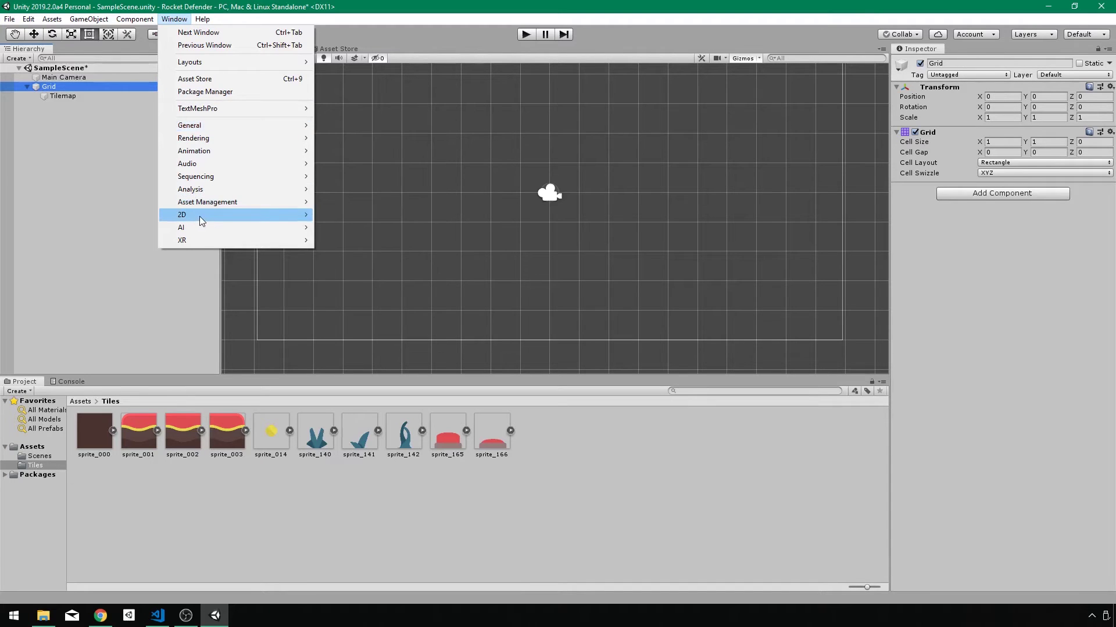
{"action": "mouse_move", "coordinate": [200, 216]}
{"action": "left_click", "coordinate": [351, 242]}
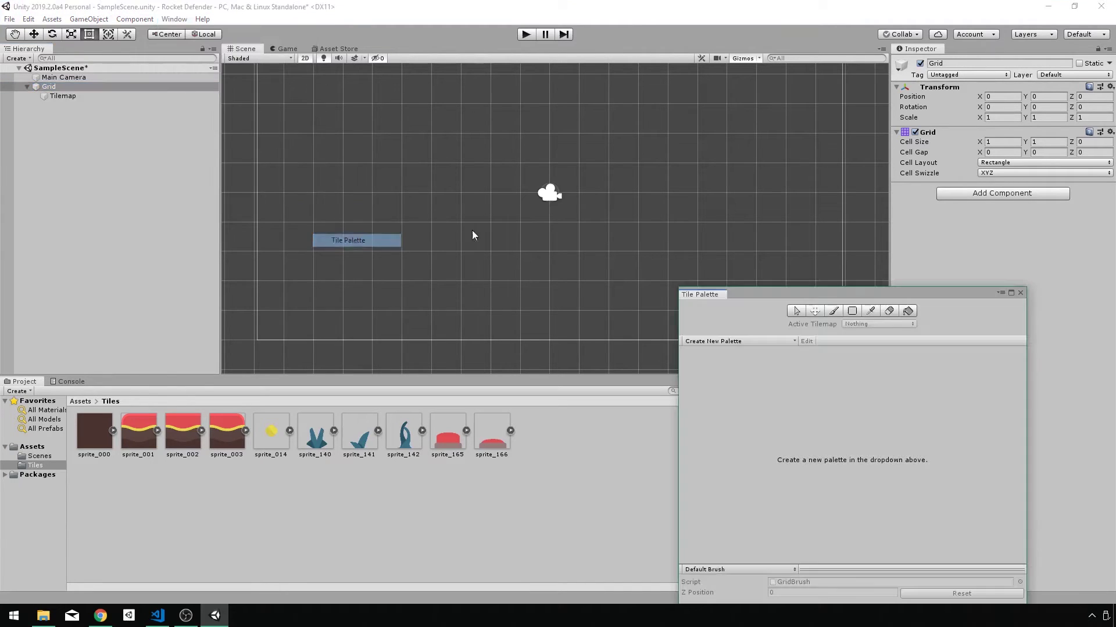
{"action": "left_click_drag", "start_coordinate": [726, 295], "coordinate": [957, 52]}
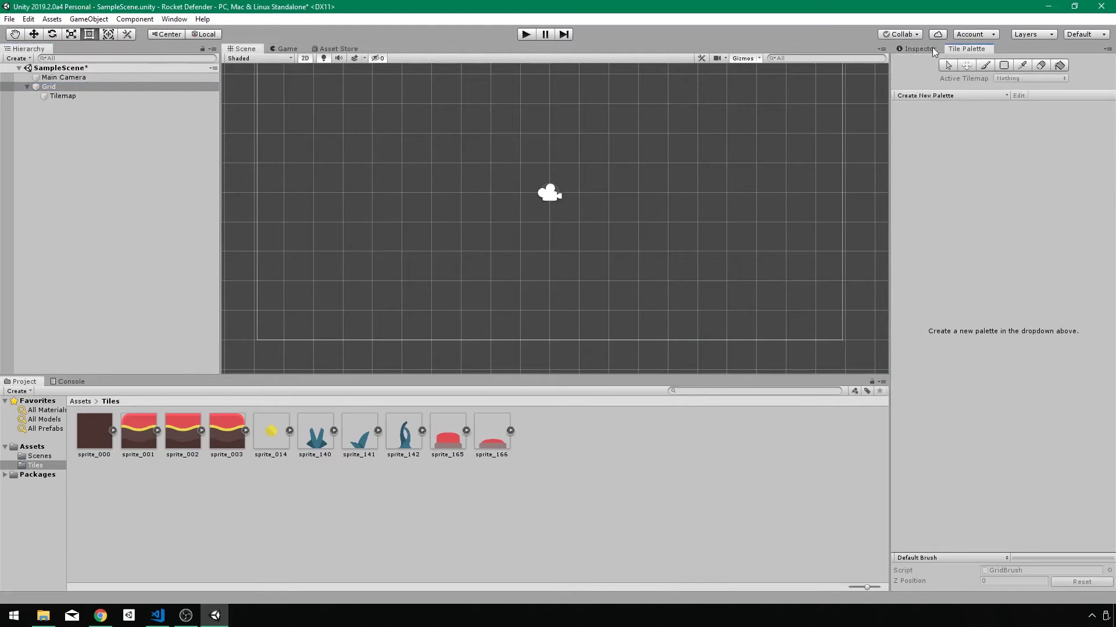
{"action": "left_click", "coordinate": [932, 96]}
Create a new palette named Main and save it into the Tiles folder
{"action": "left_click", "coordinate": [1000, 121]}
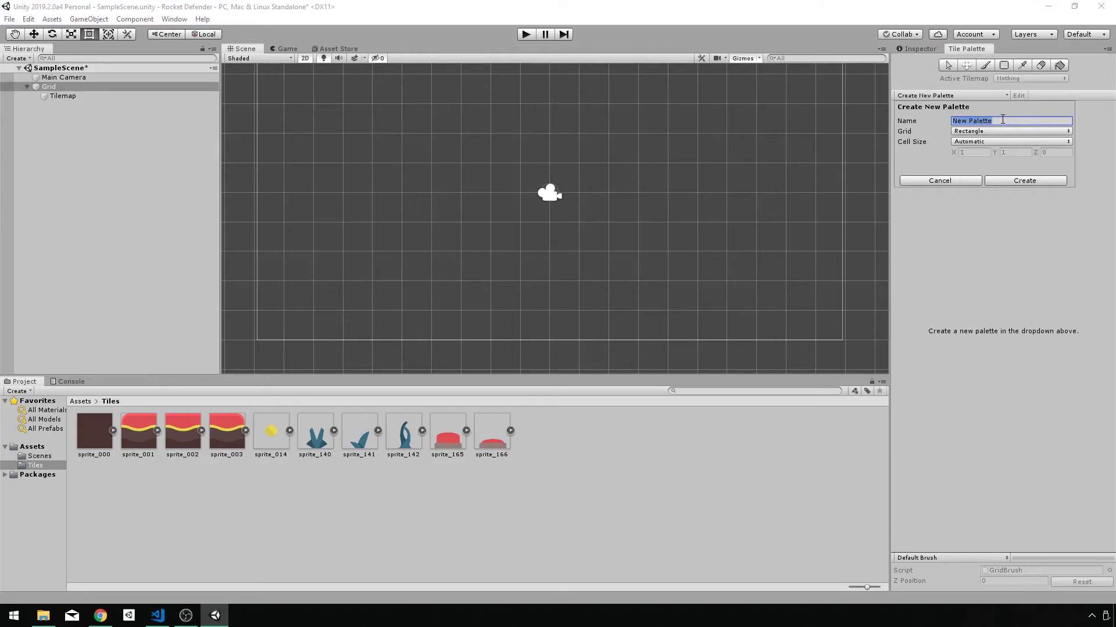
{"action": "type", "text": "Main"}
{"action": "left_click", "coordinate": [1034, 181]}
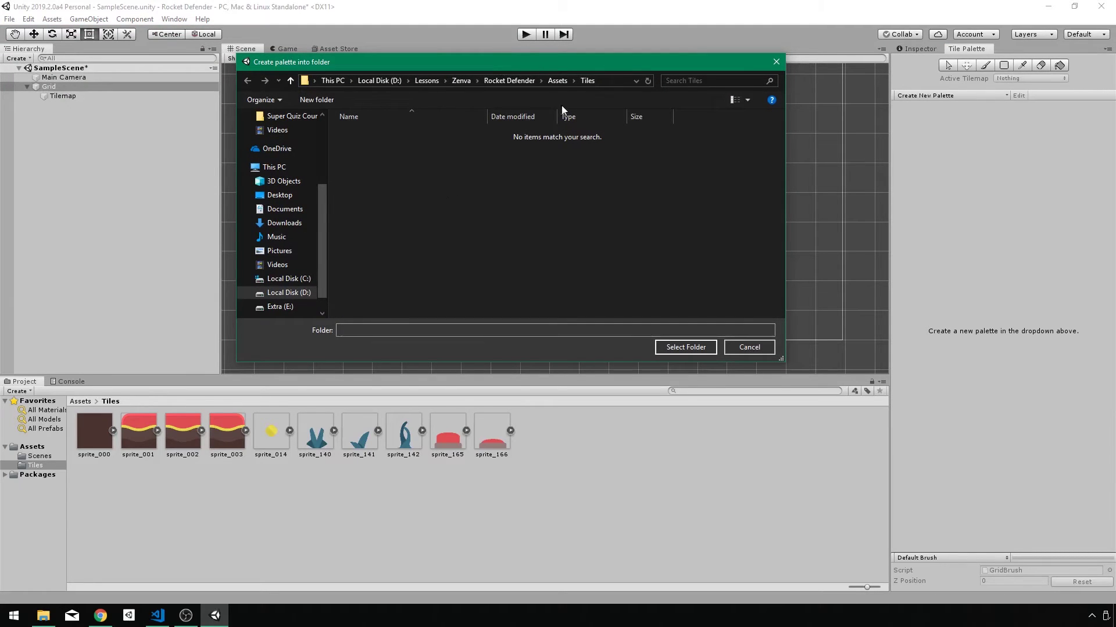
{"action": "left_click", "coordinate": [686, 348]}
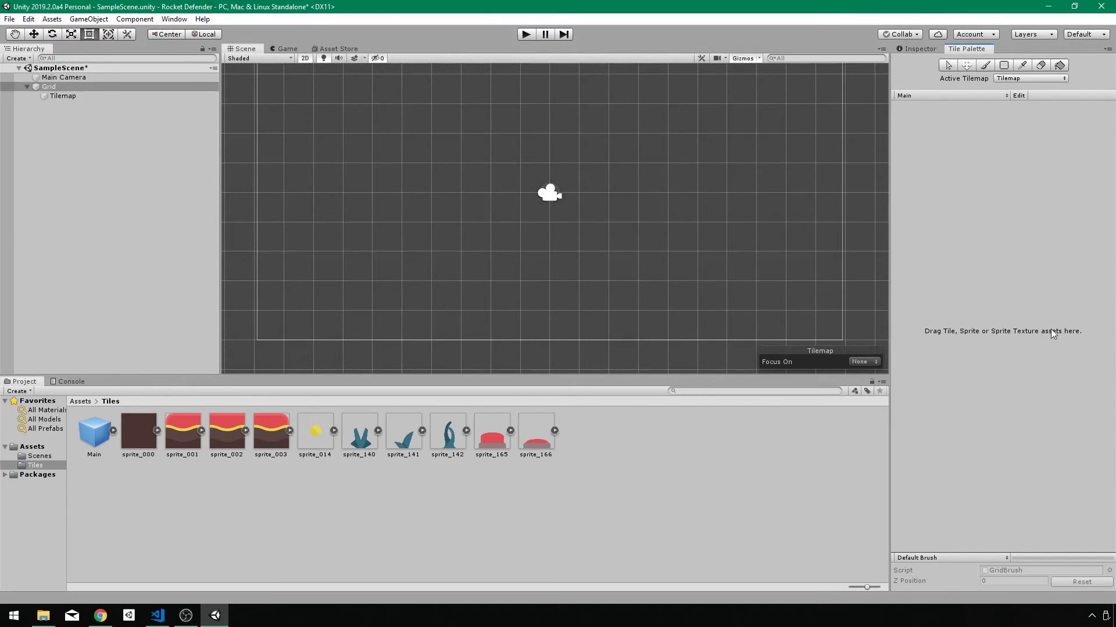
Drag all ten sprites from sprite_000 to sprite_166 into the Main palette, saving the tiles in Tiles
{"action": "left_click", "coordinate": [138, 439]}
{"action": "left_click", "coordinate": [537, 434], "text": "shift"}
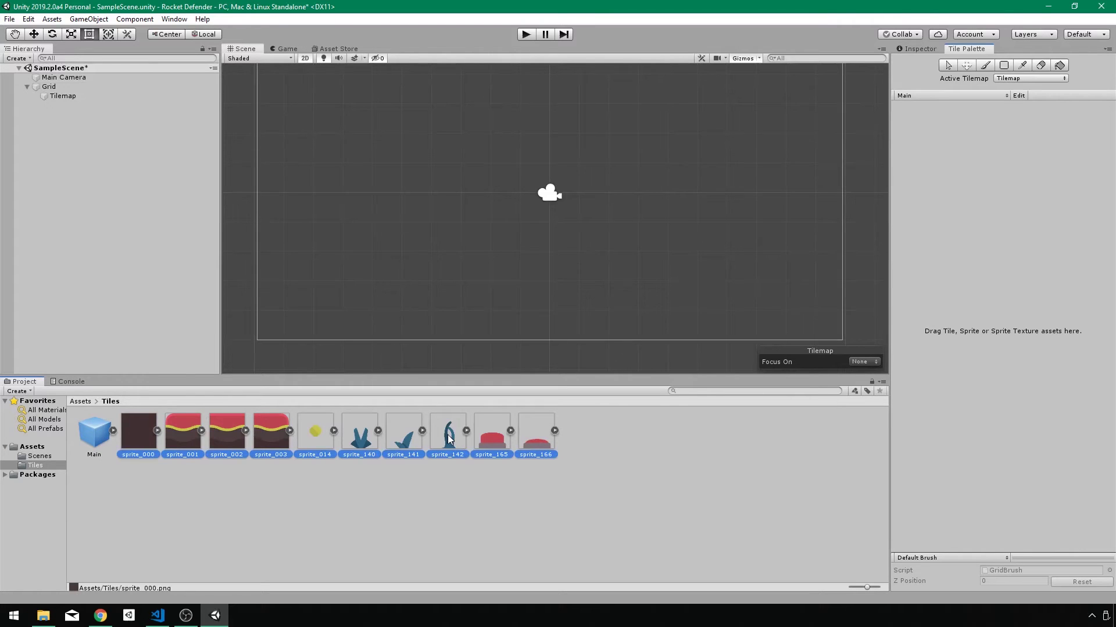
{"action": "left_click_drag", "start_coordinate": [176, 442], "coordinate": [935, 231]}
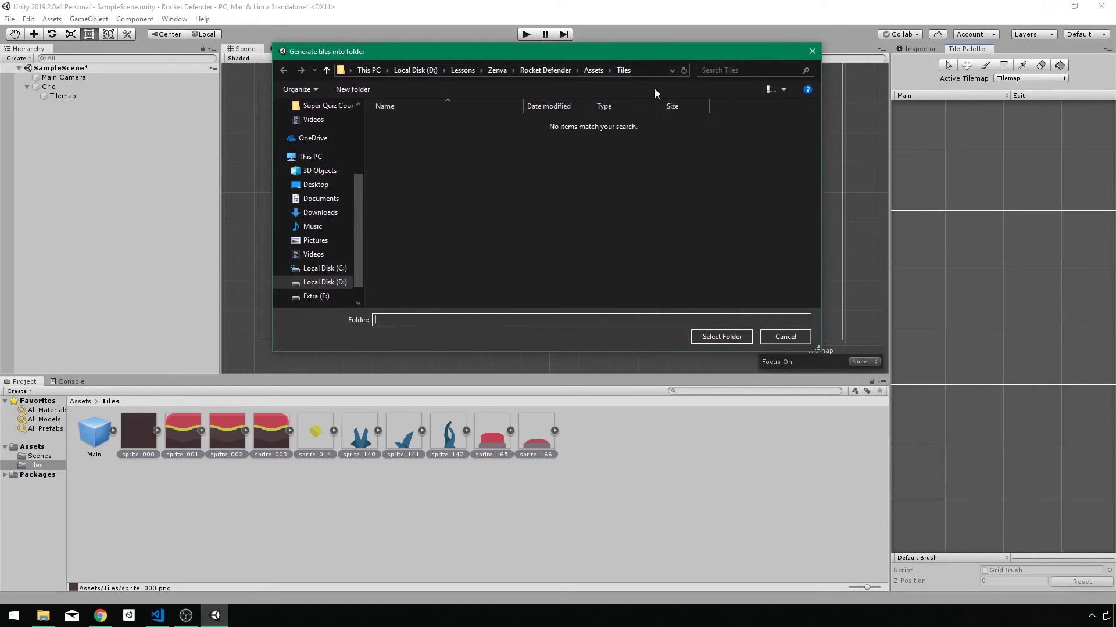
{"action": "left_click", "coordinate": [721, 338]}
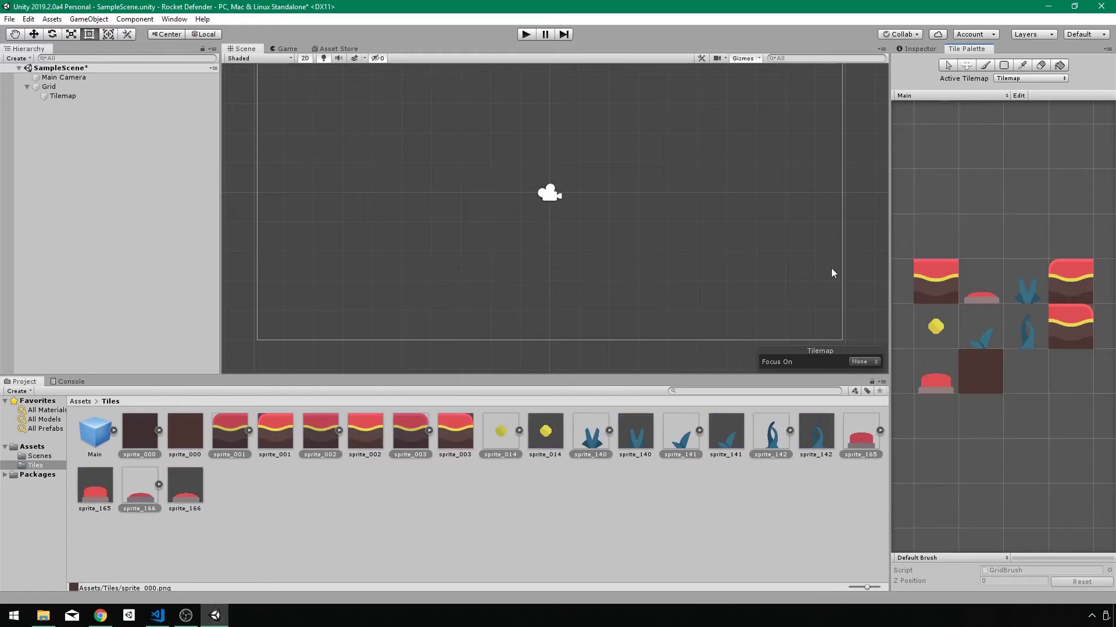
Select the red ground tile in the Main palette and stop editing the palette layout
{"action": "scroll", "coordinate": [978, 317], "scroll_direction": "down", "scroll_amount": 1}
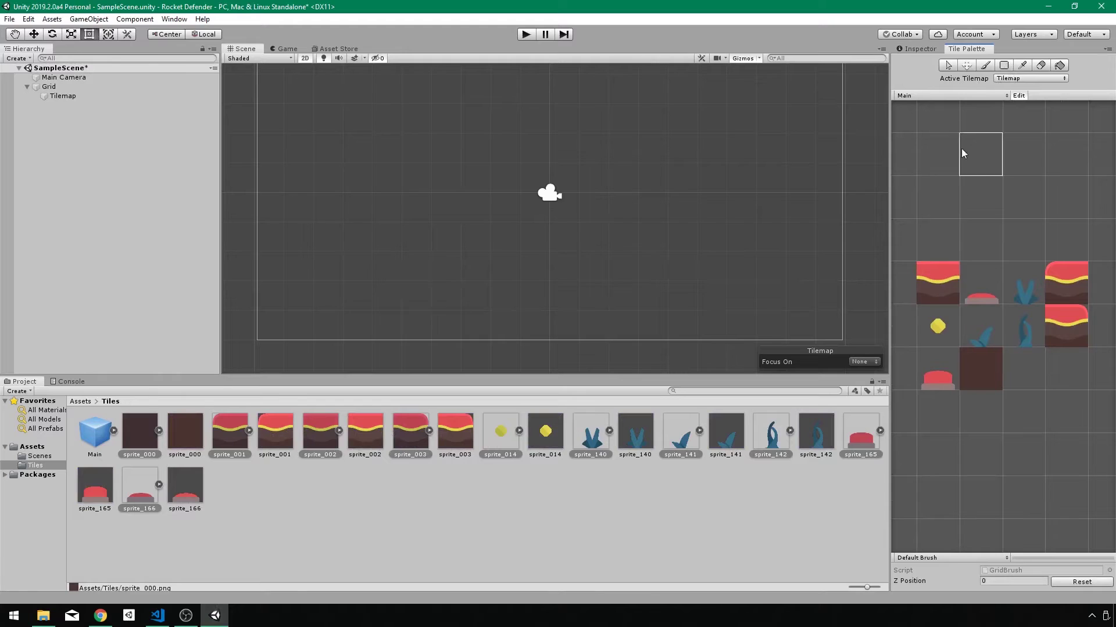
{"action": "key", "text": "m"}
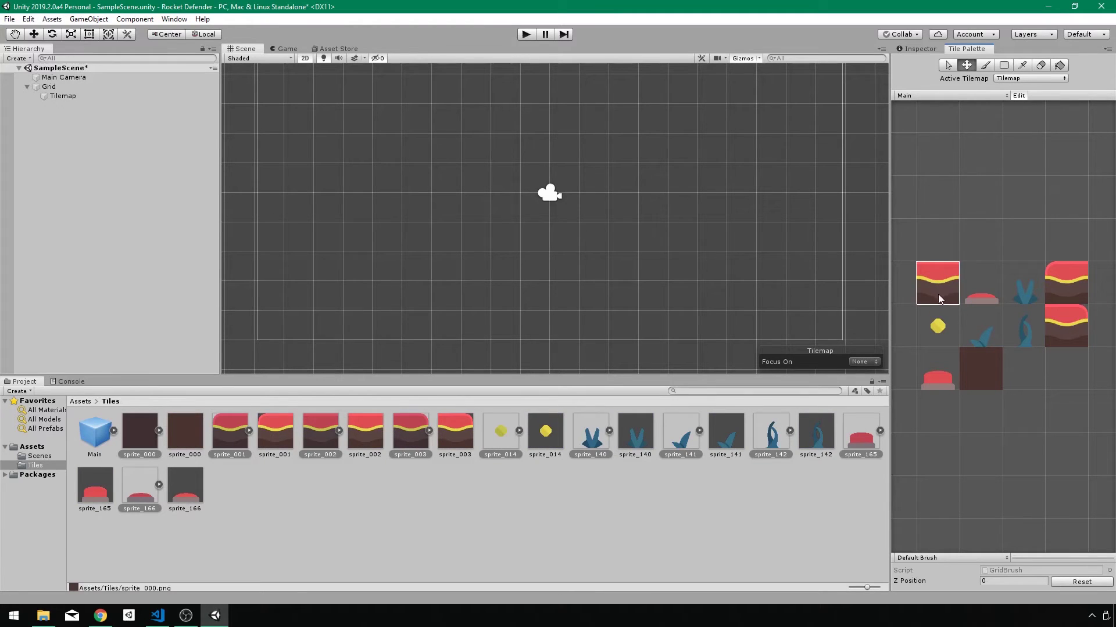
{"action": "left_click", "coordinate": [948, 65]}
{"action": "left_click", "coordinate": [938, 280]}
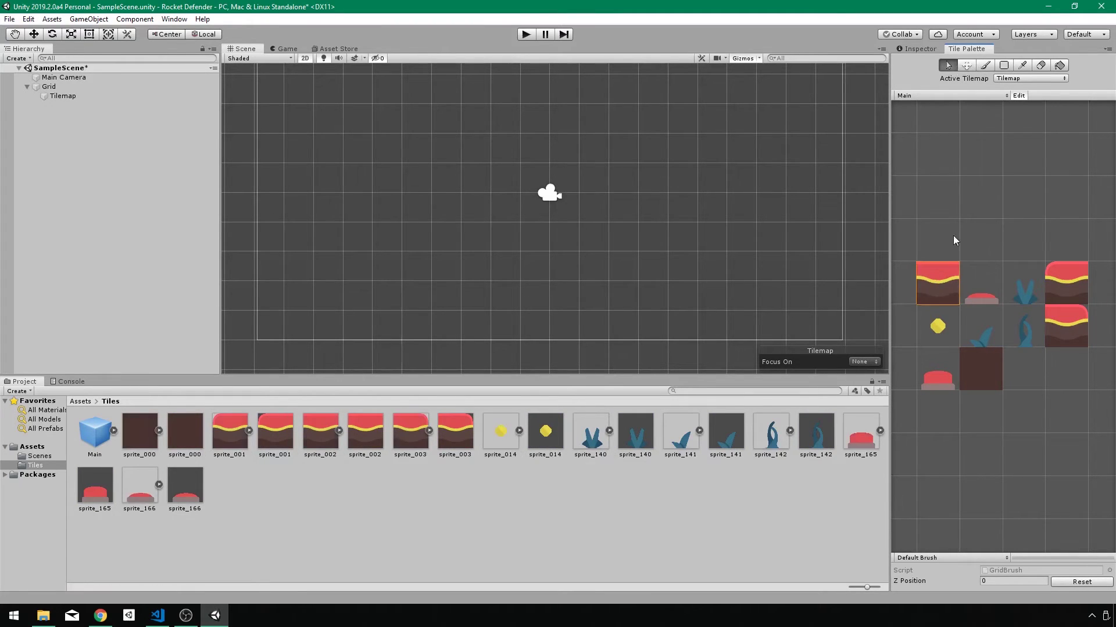
{"action": "left_click", "coordinate": [966, 65]}
{"action": "left_click", "coordinate": [1019, 96]}
Brush a long row of red ground tiles across the Tilemap
{"action": "left_click", "coordinate": [87, 96]}
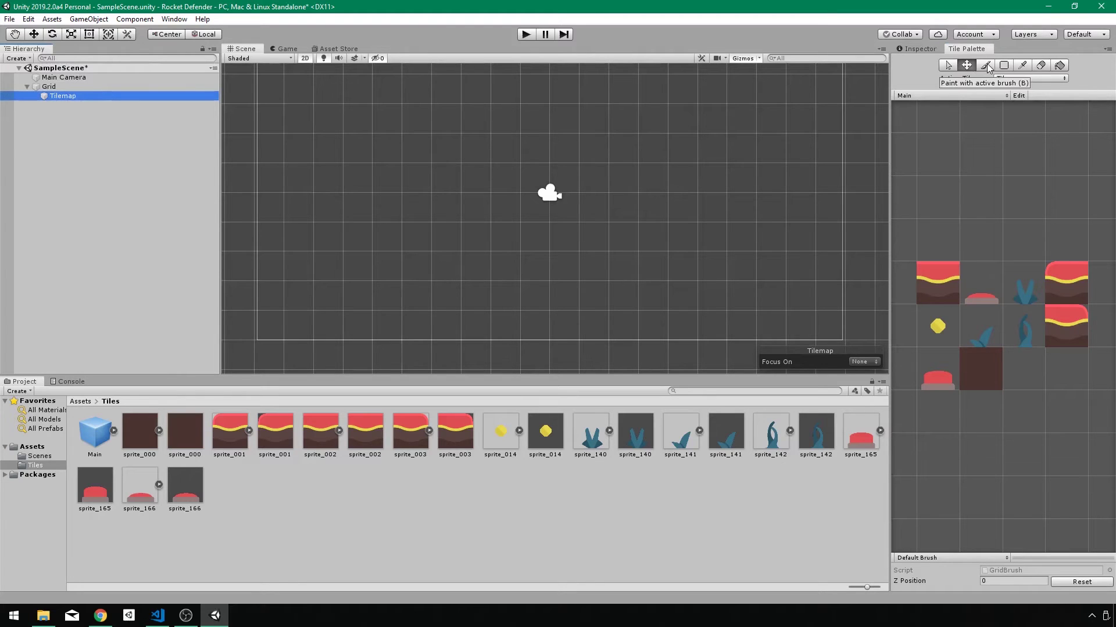
{"action": "left_click", "coordinate": [986, 65]}
{"action": "left_click", "coordinate": [944, 286]}
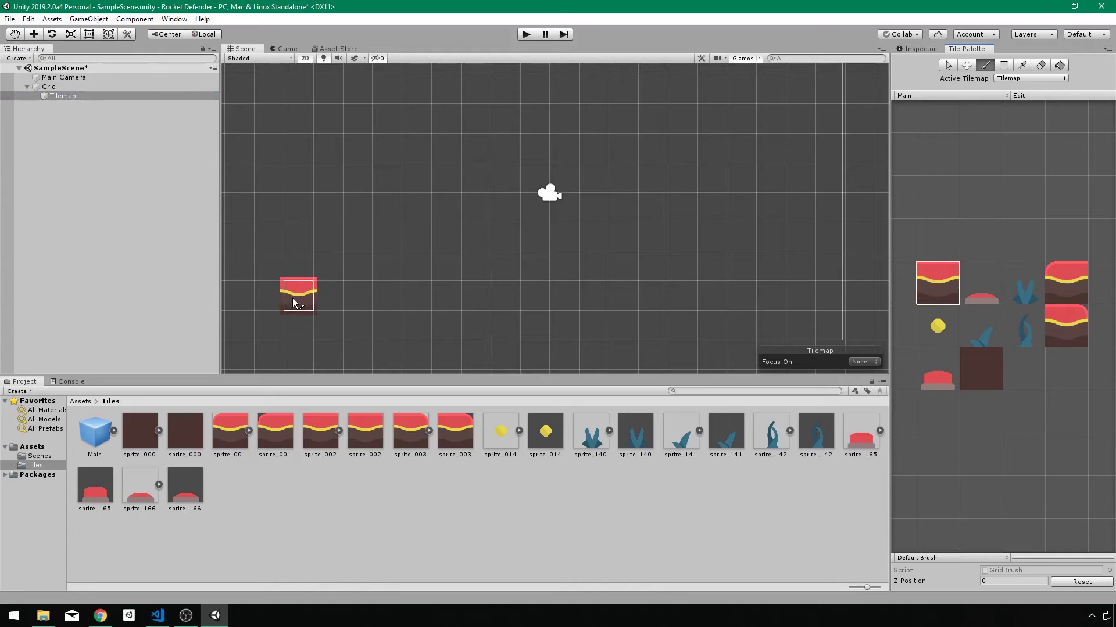
{"action": "left_click_drag", "start_coordinate": [302, 299], "coordinate": [757, 302]}
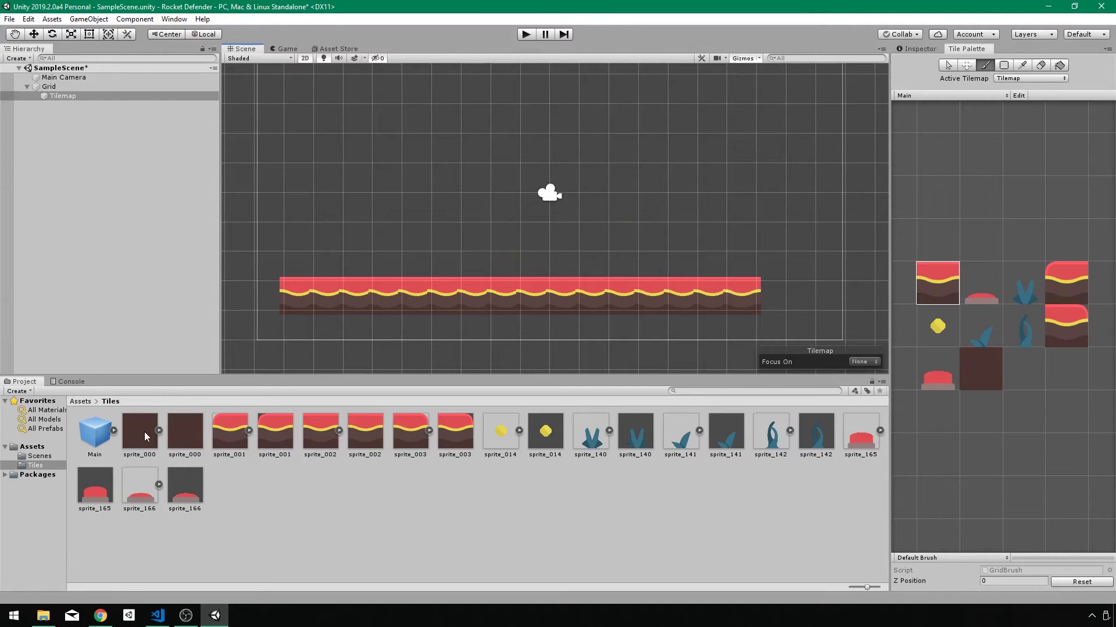
{"action": "left_click", "coordinate": [180, 440]}
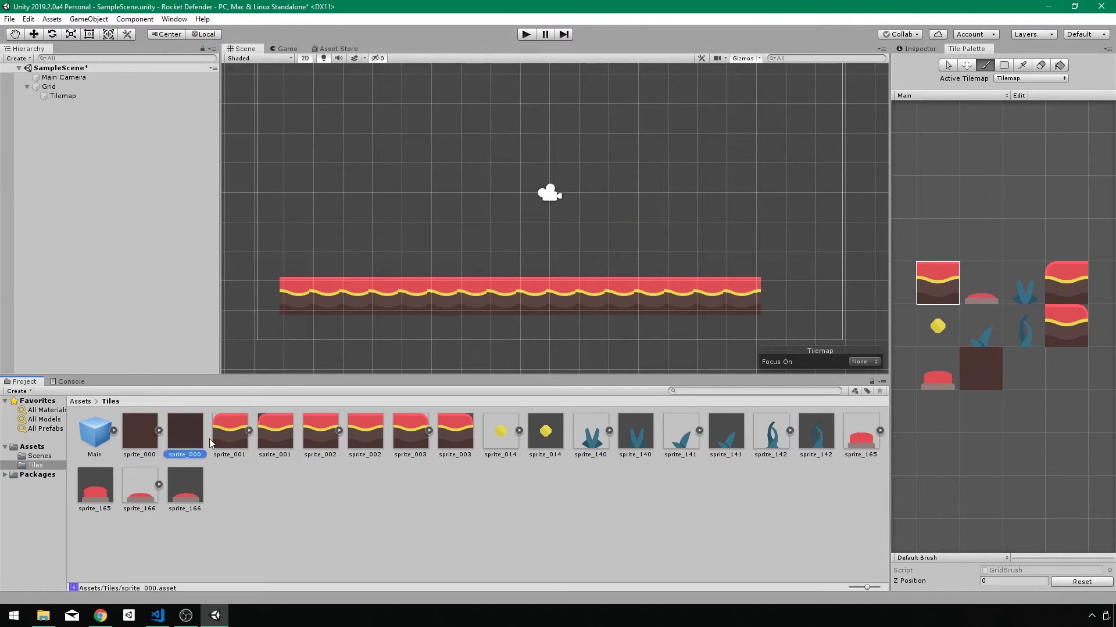
Select the ten tile textures, sprite_000 through sprite_166, in the Tiles folder
{"action": "left_click", "coordinate": [918, 49]}
{"action": "left_click", "coordinate": [144, 430]}
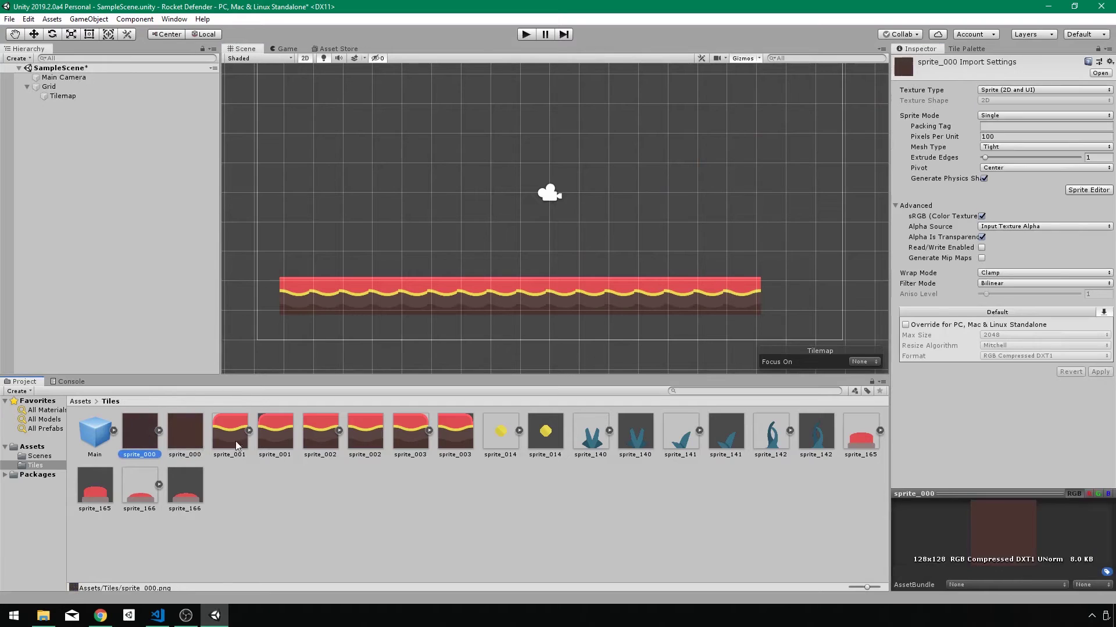
{"action": "left_click", "coordinate": [235, 441], "text": "ctrl"}
{"action": "left_click", "coordinate": [313, 442], "text": "ctrl"}
{"action": "left_click", "coordinate": [398, 446], "text": "ctrl"}
{"action": "left_click", "coordinate": [514, 439], "text": "ctrl"}
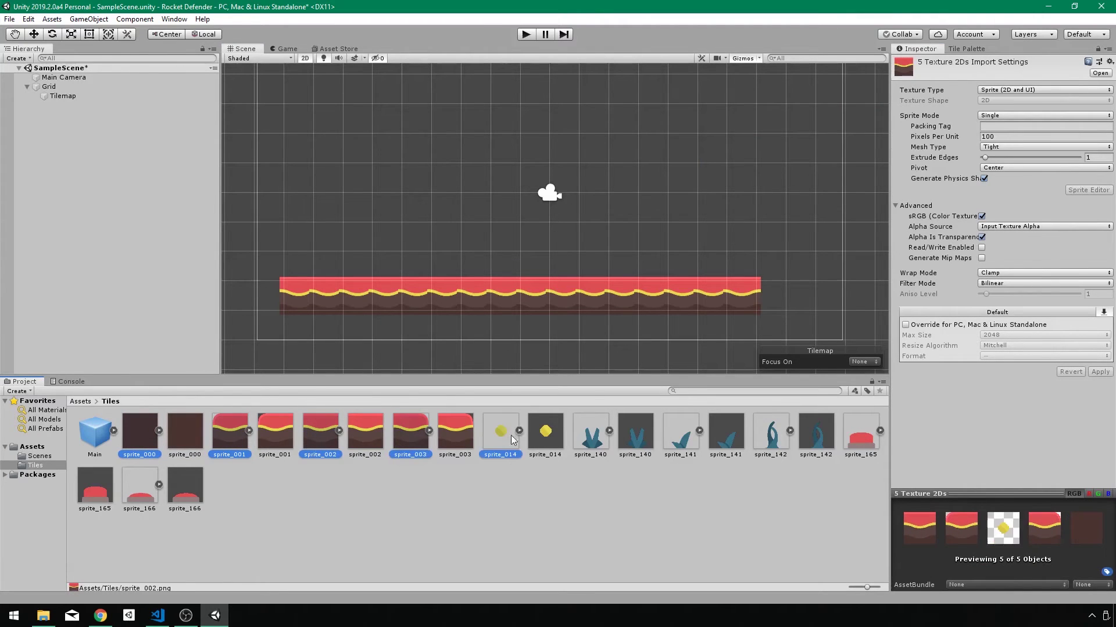
{"action": "left_click", "coordinate": [598, 447], "text": "ctrl"}
{"action": "left_click", "coordinate": [691, 437], "text": "ctrl"}
{"action": "left_click", "coordinate": [782, 438], "text": "ctrl"}
{"action": "left_click", "coordinate": [859, 442], "text": "ctrl"}
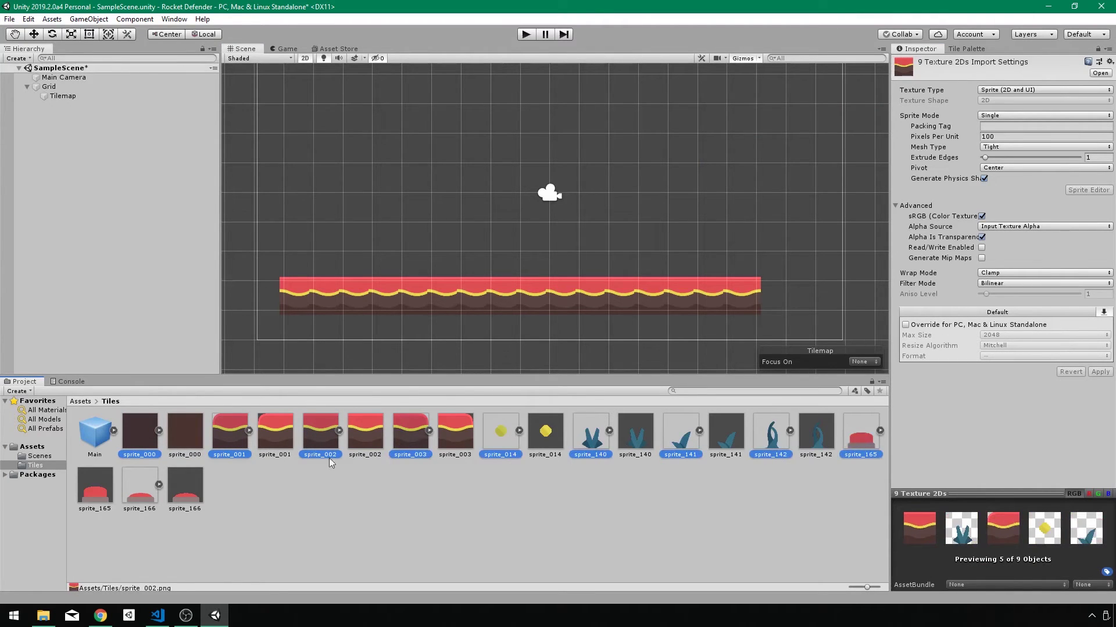
{"action": "left_click", "coordinate": [147, 482], "text": "ctrl"}
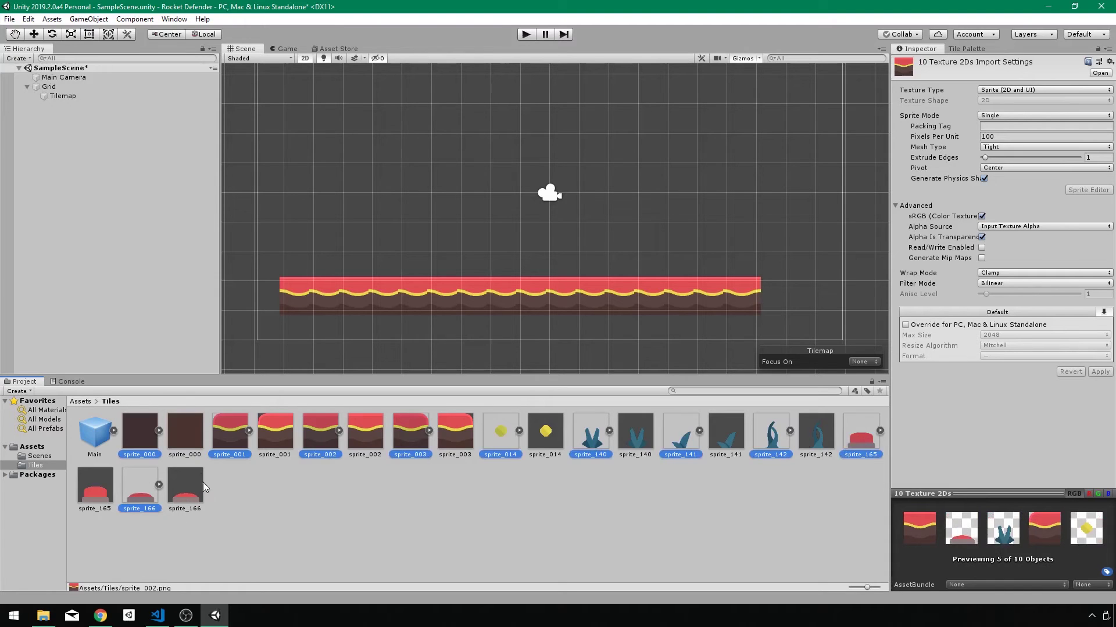
Set their Pixels Per Unit to 128 and apply
{"action": "left_click_drag", "start_coordinate": [487, 465], "coordinate": [981, 133]}
{"action": "left_click", "coordinate": [995, 138]}
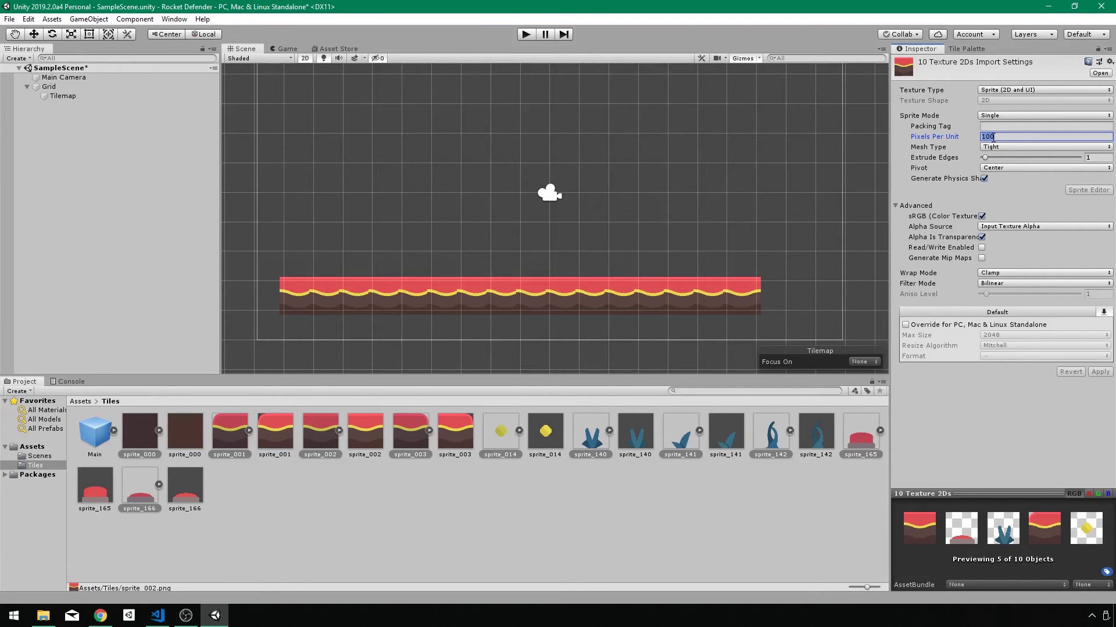
{"action": "type", "text": "128"}
{"action": "left_click", "coordinate": [1099, 371]}
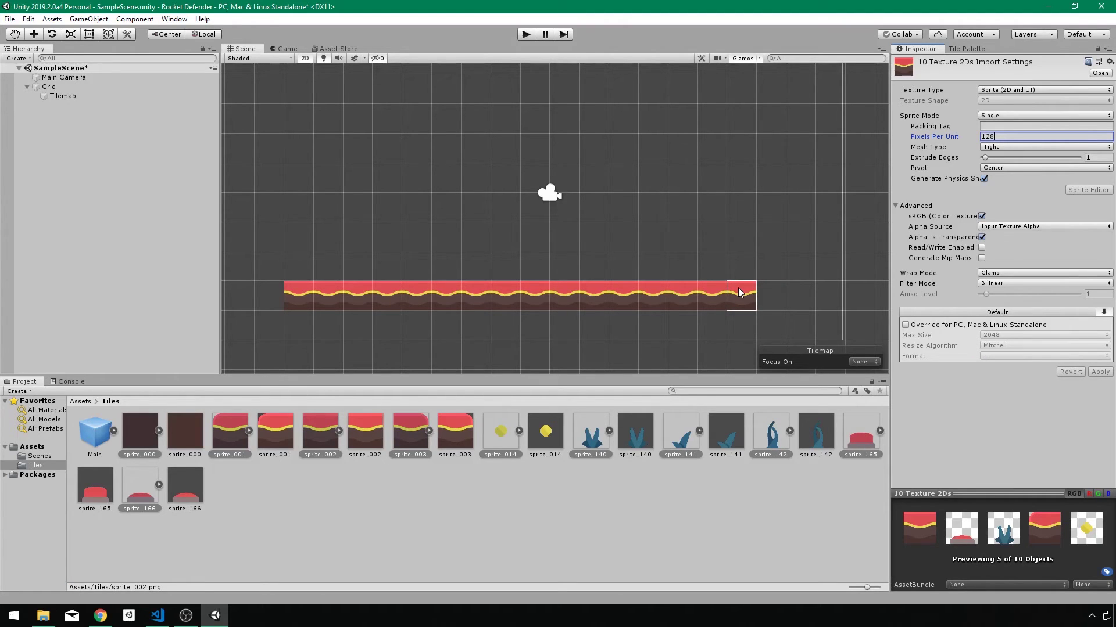
Paint extra ground tiles to extend the row to the frame's right edge
{"action": "left_click", "coordinate": [771, 295]}
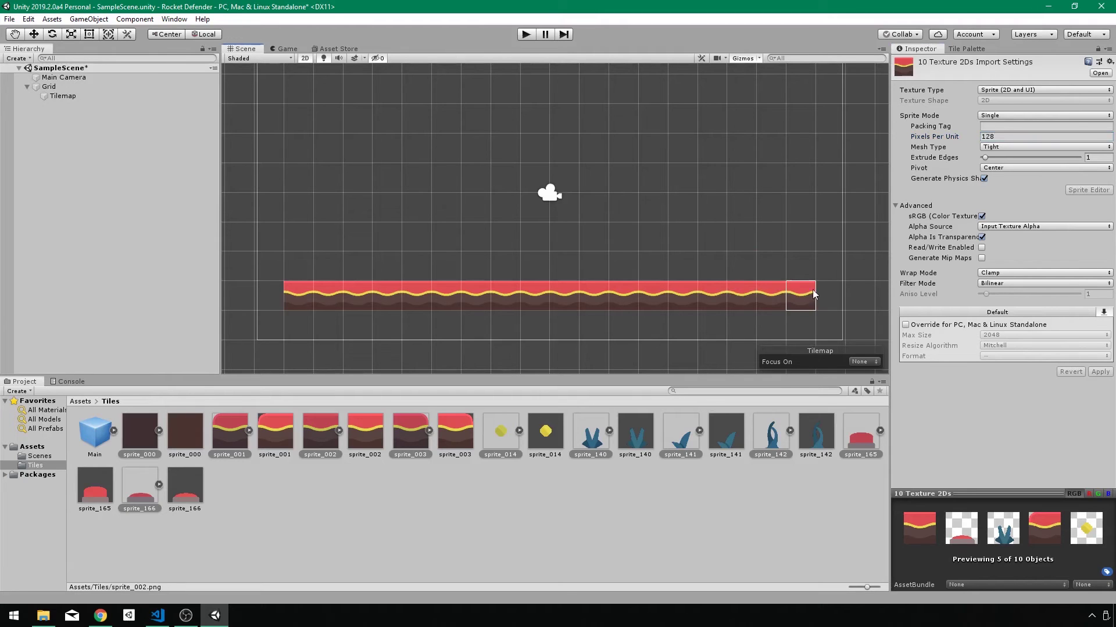
{"action": "left_click", "coordinate": [817, 288]}
{"action": "left_click", "coordinate": [803, 291]}
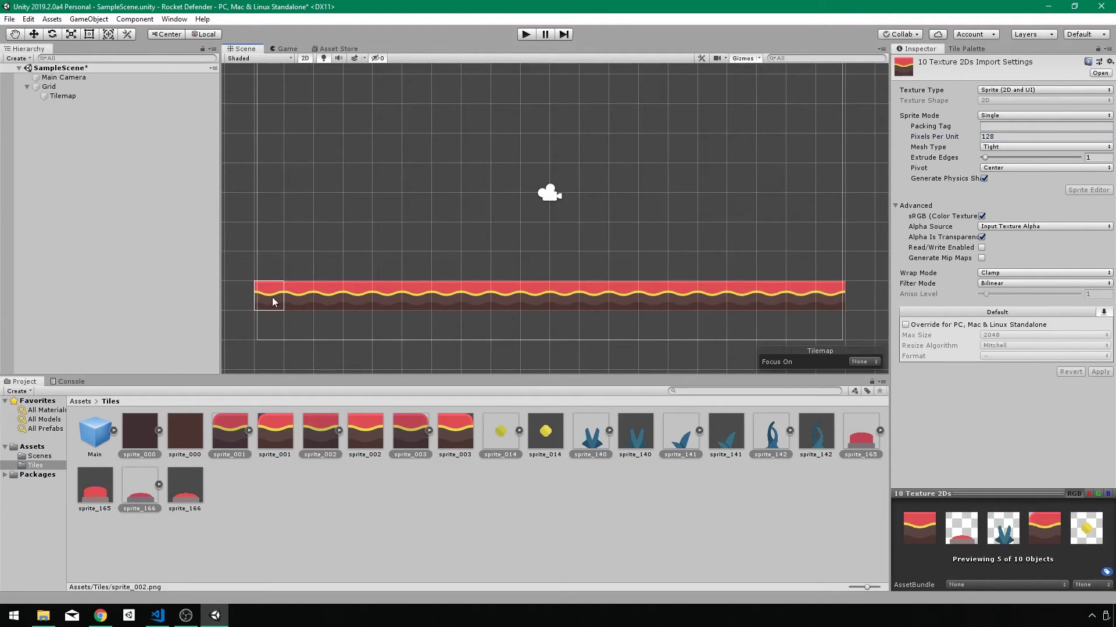
Cap the ground row's ends with rounded edge tiles and paint dark brown soil beneath it
{"action": "left_click", "coordinate": [966, 49]}
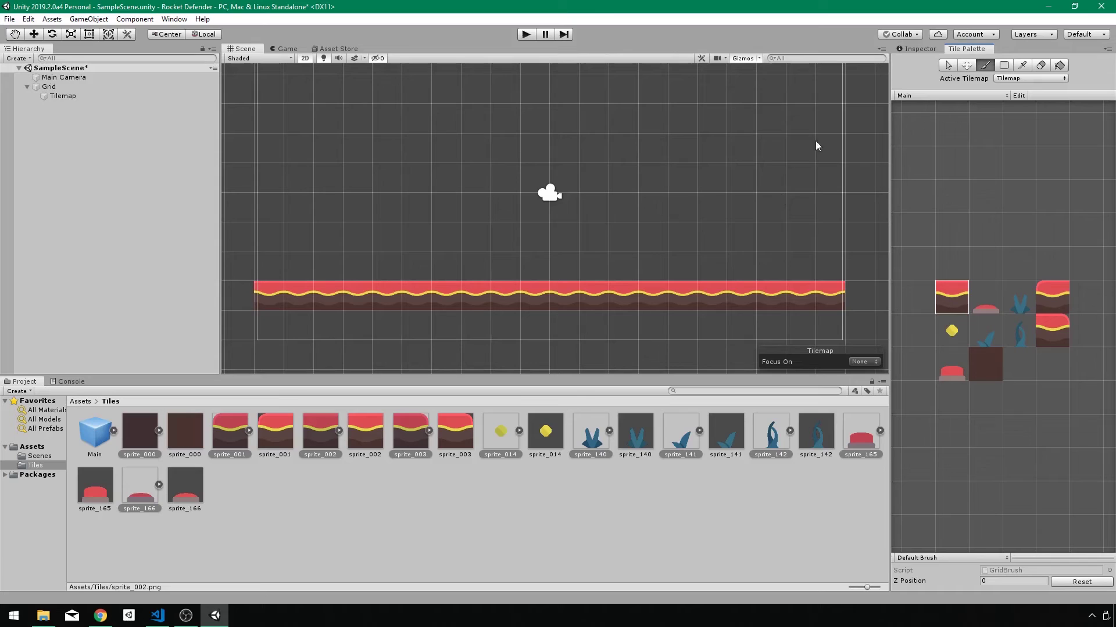
{"action": "left_click", "coordinate": [830, 266]}
{"action": "left_click", "coordinate": [1052, 297]}
{"action": "left_click", "coordinate": [239, 296]}
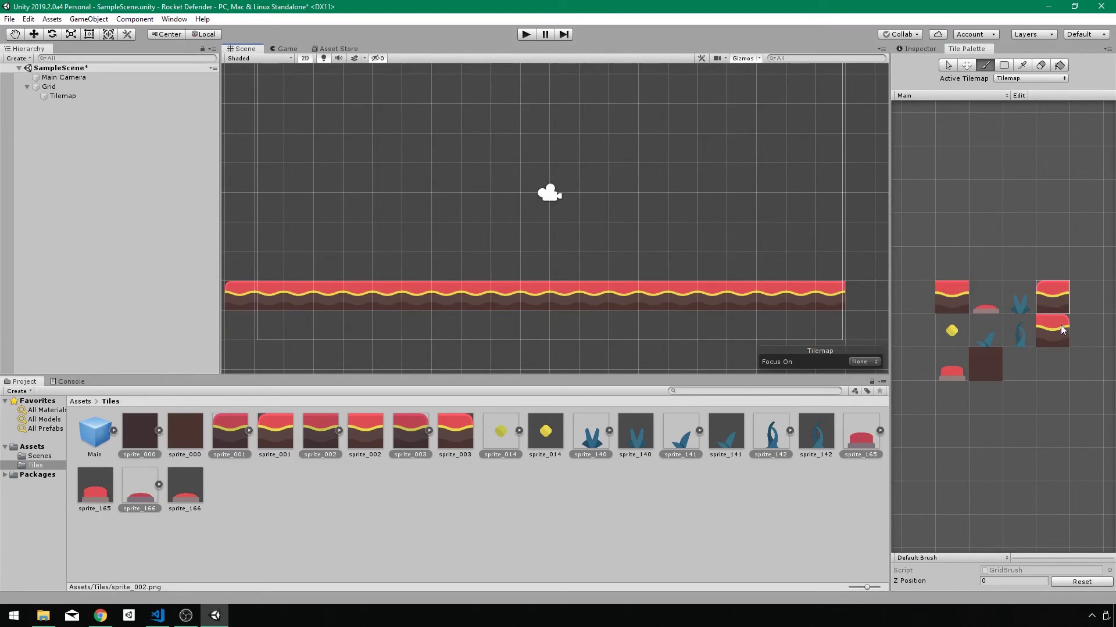
{"action": "left_click", "coordinate": [1061, 328]}
{"action": "middle_click_drag", "start_coordinate": [578, 289], "coordinate": [635, 275]}
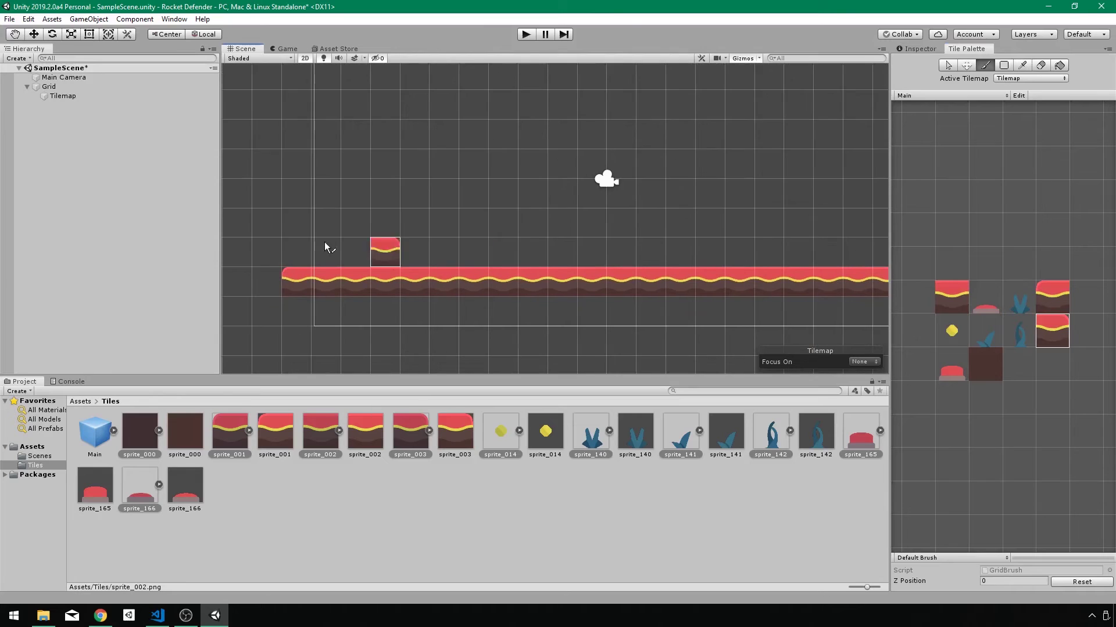
{"action": "scroll", "coordinate": [327, 248], "scroll_direction": "down", "scroll_amount": 2}
{"action": "left_click", "coordinate": [987, 365]}
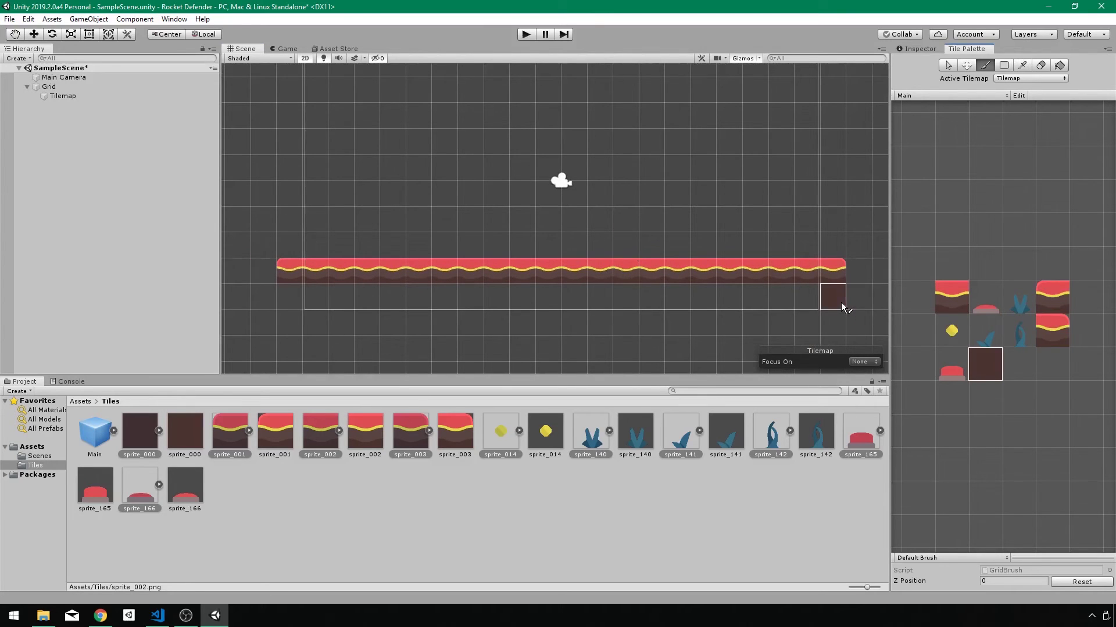
{"action": "left_click_drag", "start_coordinate": [843, 308], "coordinate": [292, 294]}
Pick plant tiles from the palette and place three blue plants on top of the ground
{"action": "key", "text": "i"}
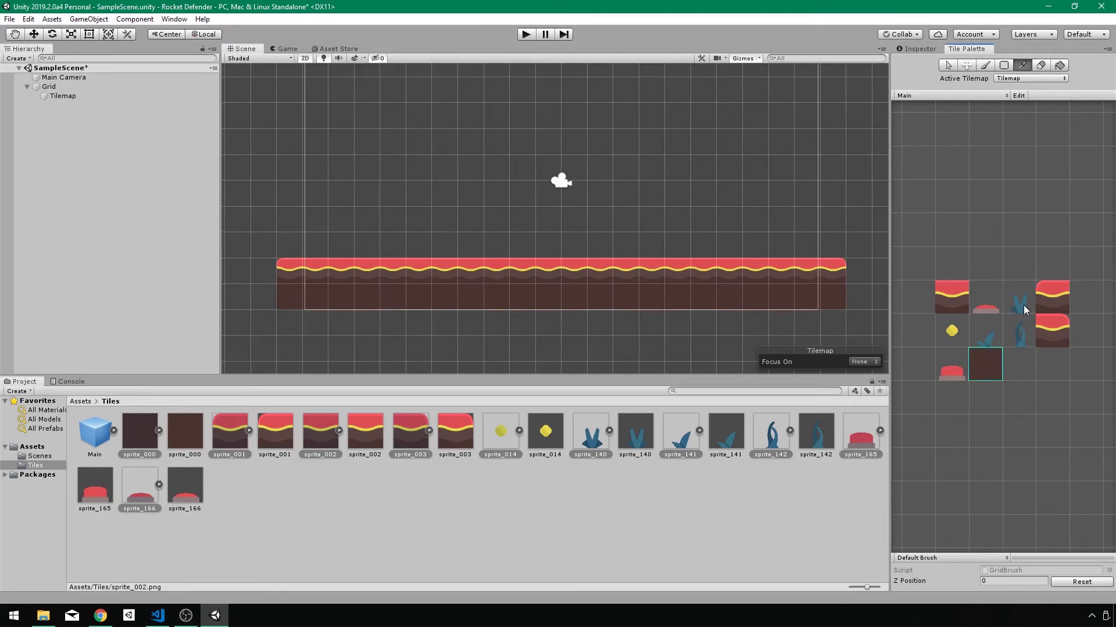
{"action": "left_click", "coordinate": [1024, 309]}
{"action": "left_click", "coordinate": [677, 249]}
{"action": "left_click", "coordinate": [1019, 330]}
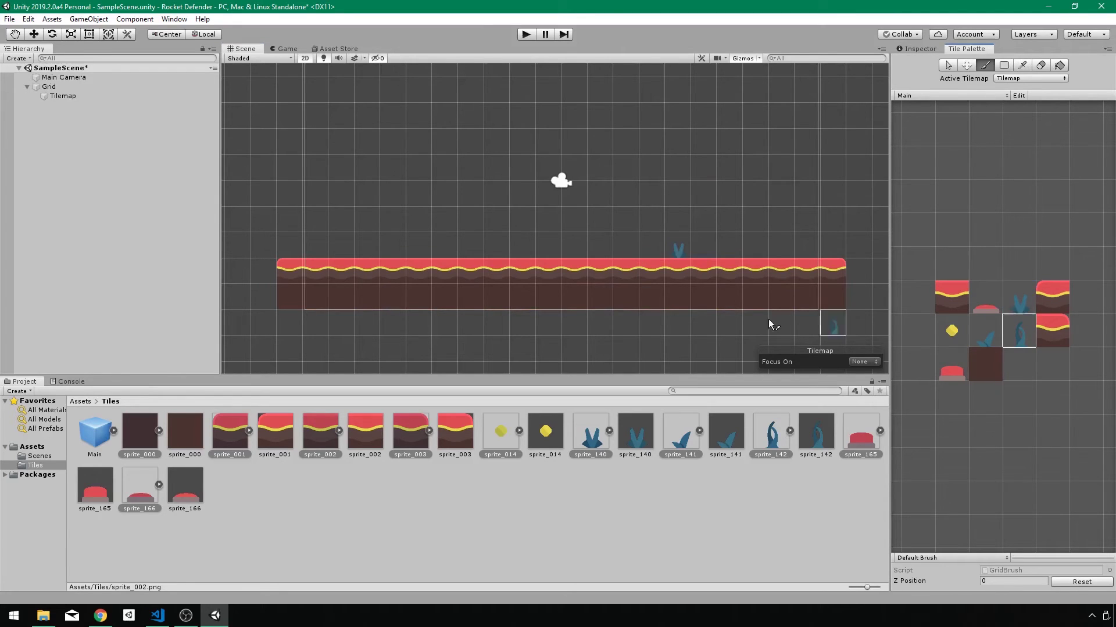
{"action": "left_click", "coordinate": [491, 250]}
{"action": "left_click", "coordinate": [984, 331]}
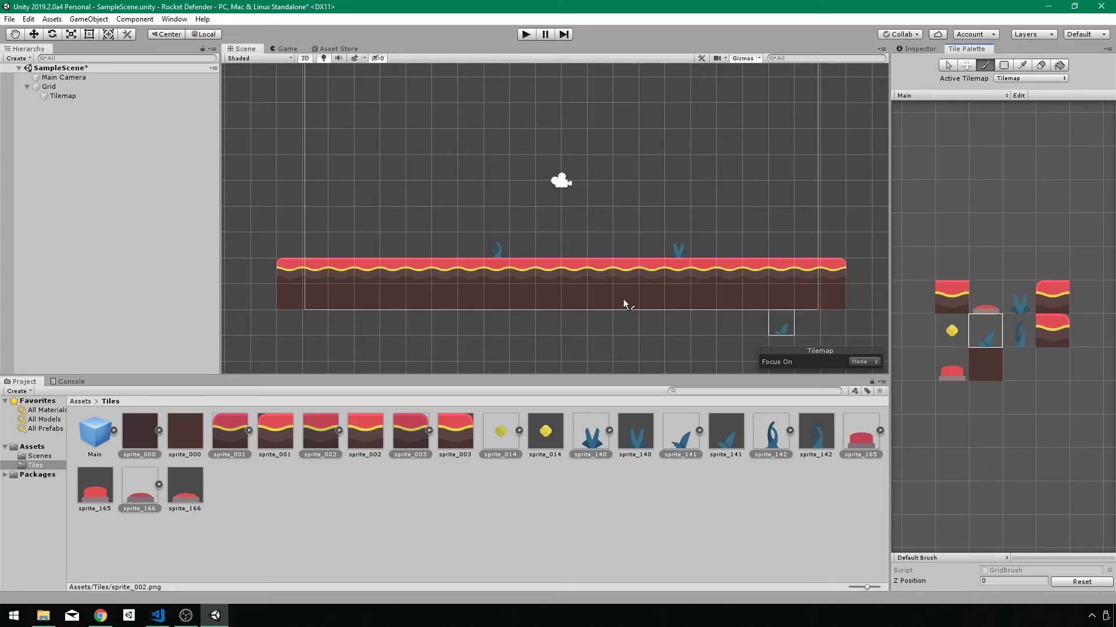
{"action": "left_click", "coordinate": [363, 246]}
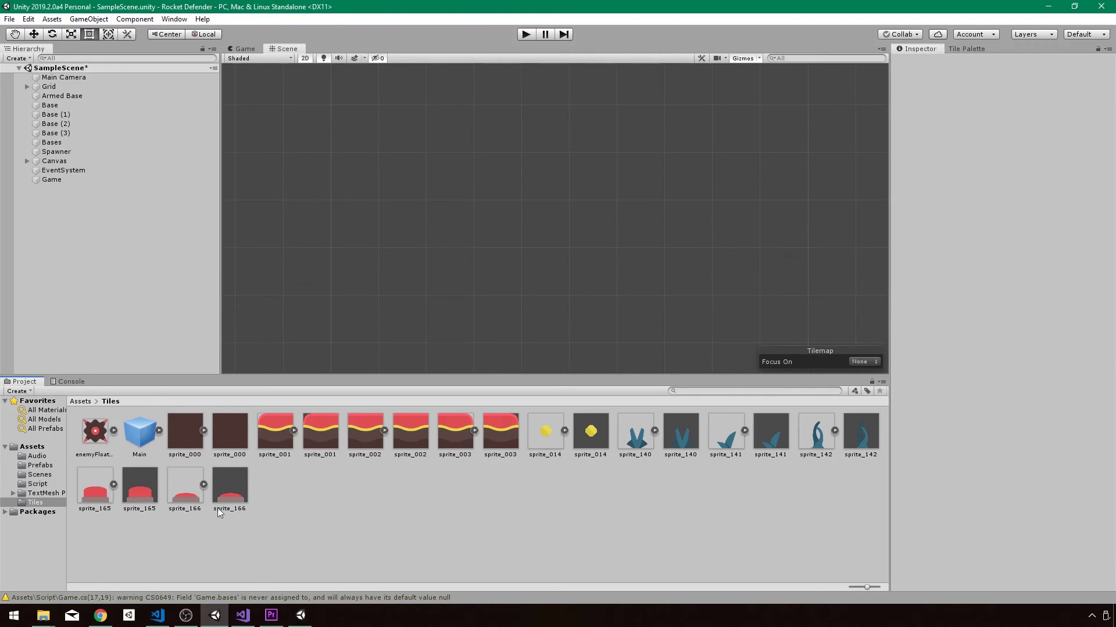
Create a 2D Sprite Atlas in the Tiles folder and name it Main
{"action": "right_click", "coordinate": [308, 502]}
{"action": "mouse_move", "coordinate": [394, 234]}
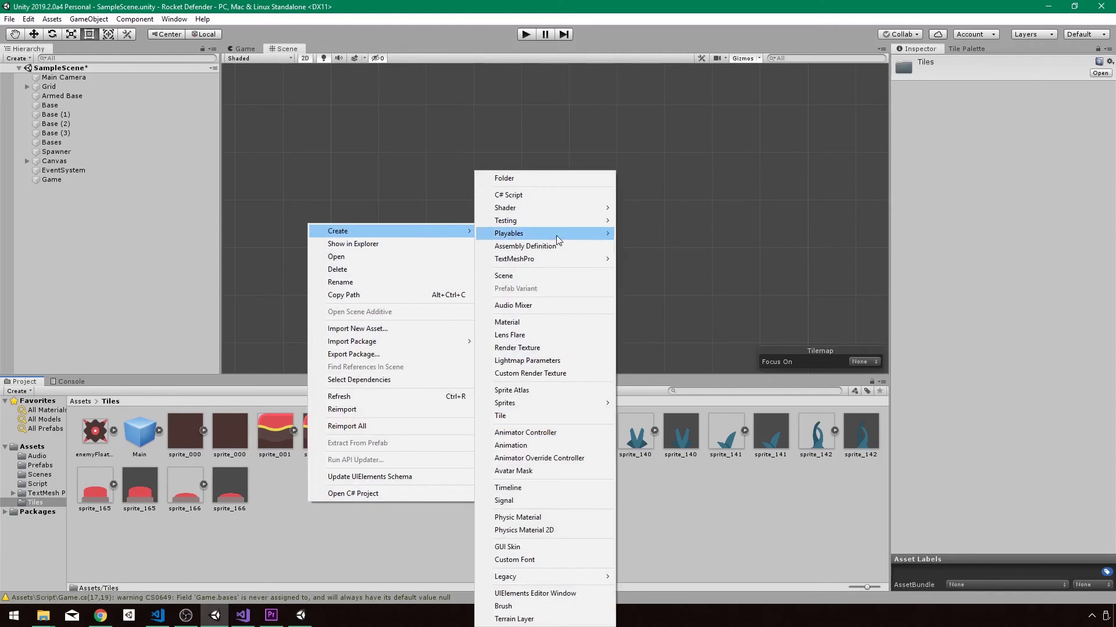
{"action": "left_click", "coordinate": [521, 391]}
{"action": "type", "text": "M"}
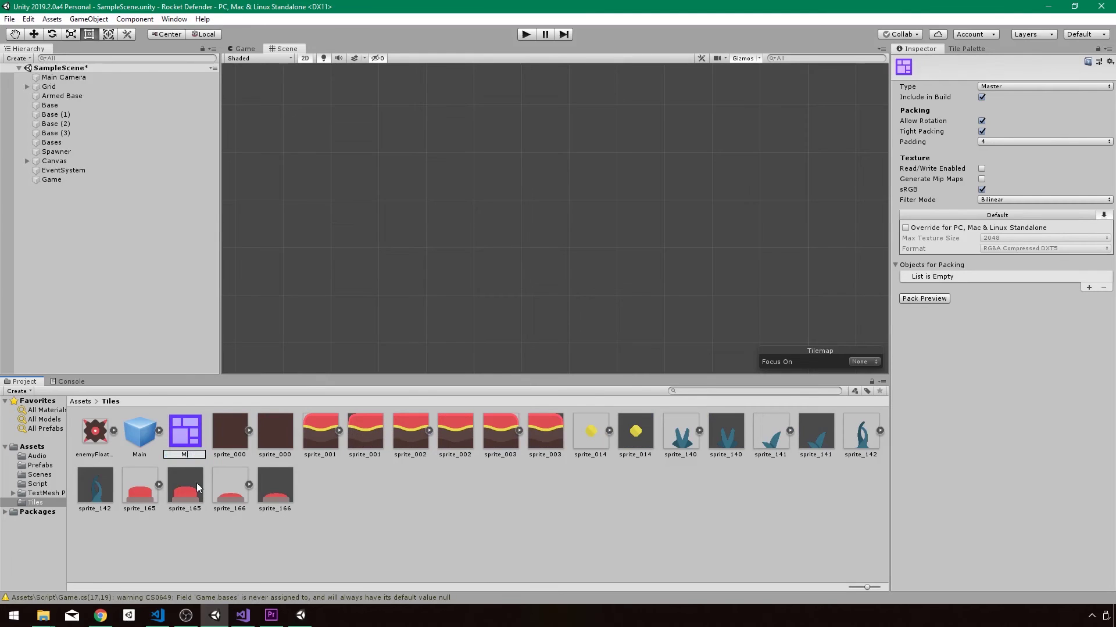
{"action": "type", "text": "ain"}
{"action": "key", "text": "Return"}
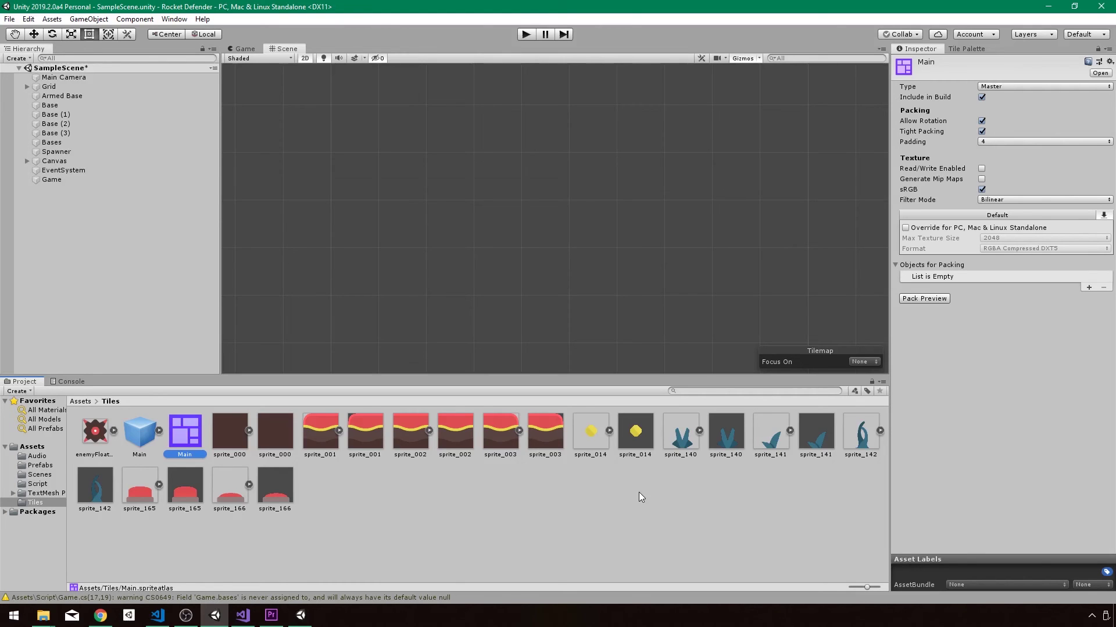
Add sprite_001 and sprite_002 to the Main atlas's Objects for Packing list
{"action": "left_click_drag", "start_coordinate": [319, 436], "coordinate": [960, 269]}
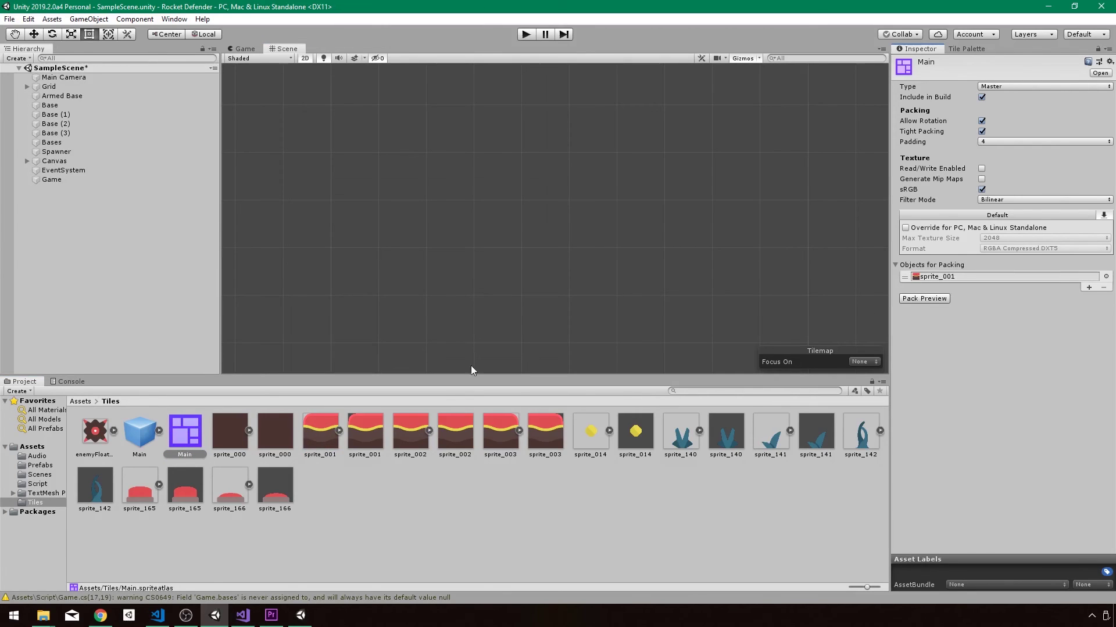
{"action": "left_click_drag", "start_coordinate": [409, 437], "coordinate": [936, 268]}
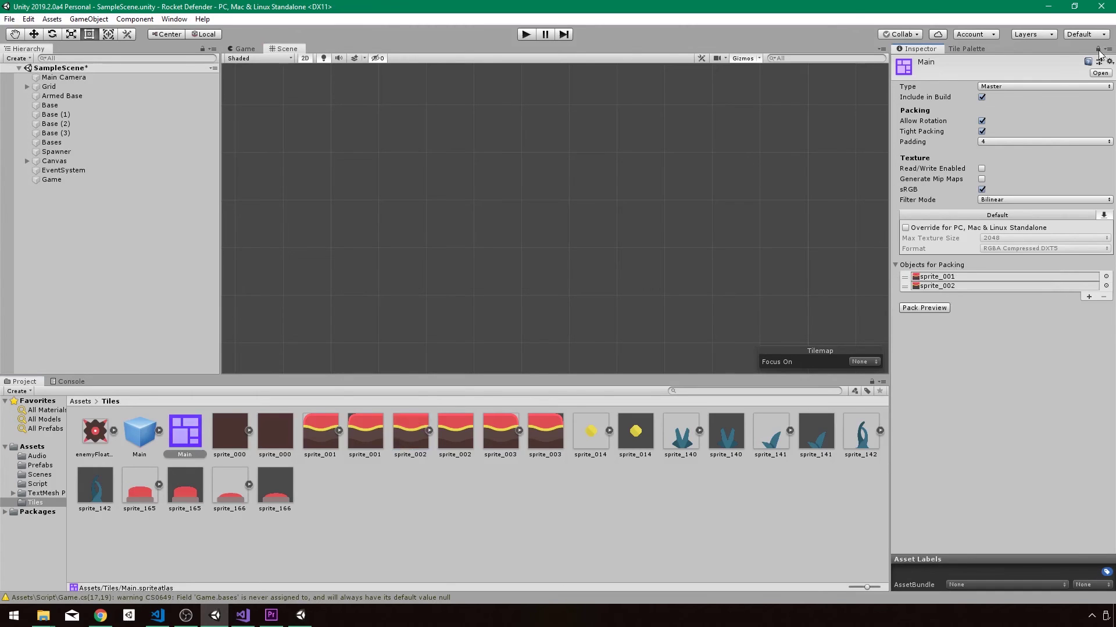
{"action": "left_click", "coordinate": [471, 423]}
{"action": "left_click", "coordinate": [503, 431]}
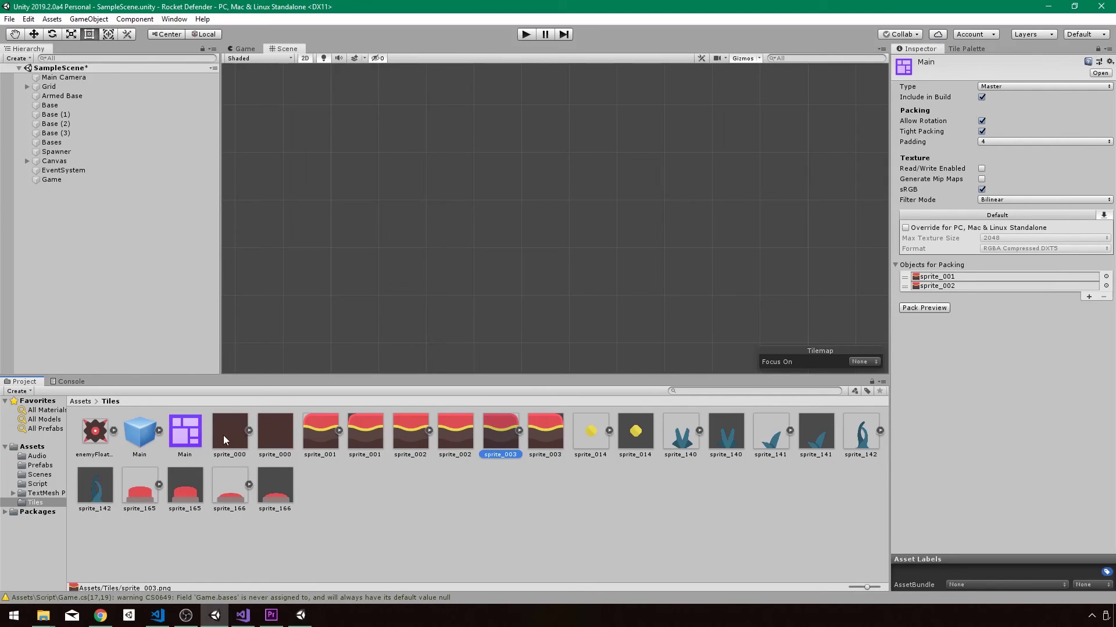
Add sprite_000, sprite_003, sprite_014, sprite_140 and the remaining plant and button sprites to the packing list
{"action": "left_click", "coordinate": [228, 437]}
{"action": "left_click", "coordinate": [497, 439], "text": "ctrl"}
{"action": "left_click", "coordinate": [600, 444], "text": "ctrl"}
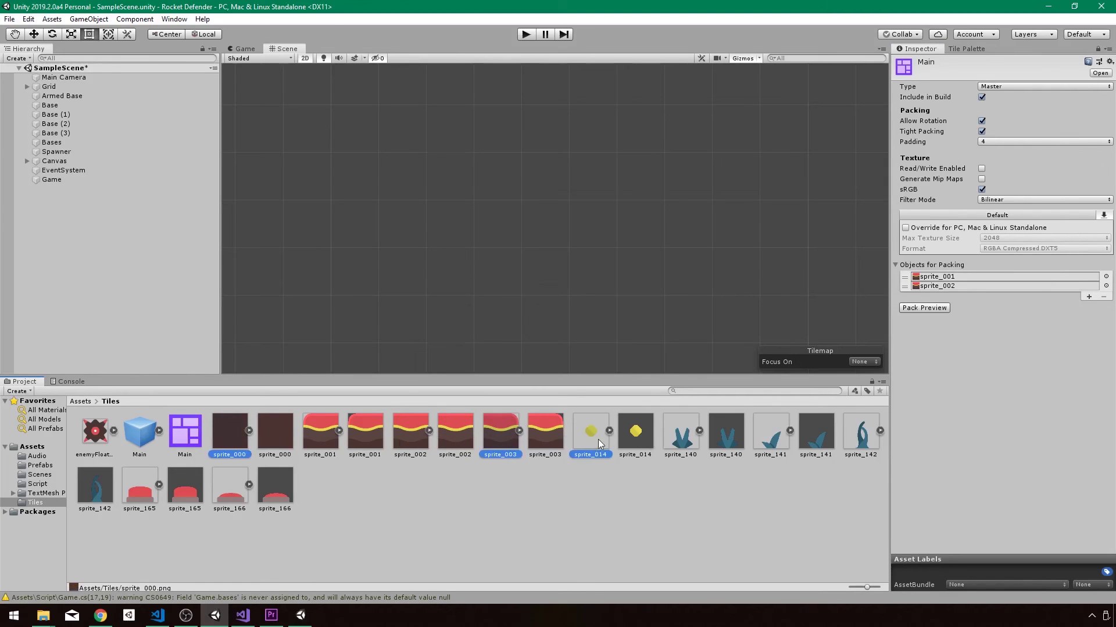
{"action": "left_click", "coordinate": [680, 444], "text": "ctrl"}
{"action": "left_click", "coordinate": [230, 485], "text": "shift"}
{"action": "left_click_drag", "start_coordinate": [231, 447], "coordinate": [948, 267]}
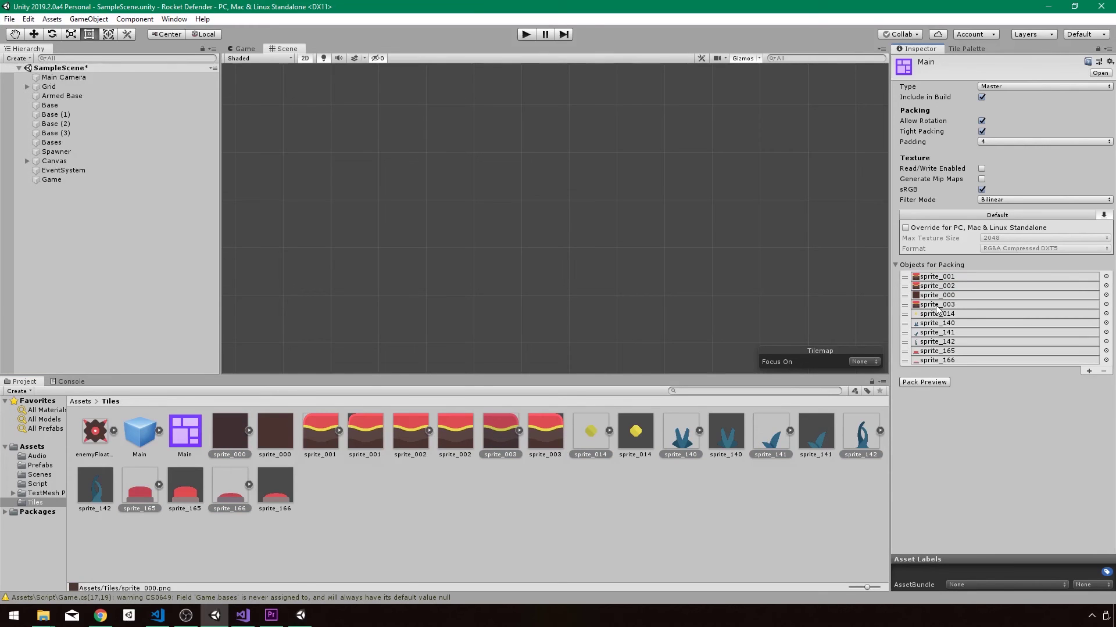
Pack the Main atlas, keep padding at 4, turn off rotation and tight packing, and repack
{"action": "left_click", "coordinate": [924, 382]}
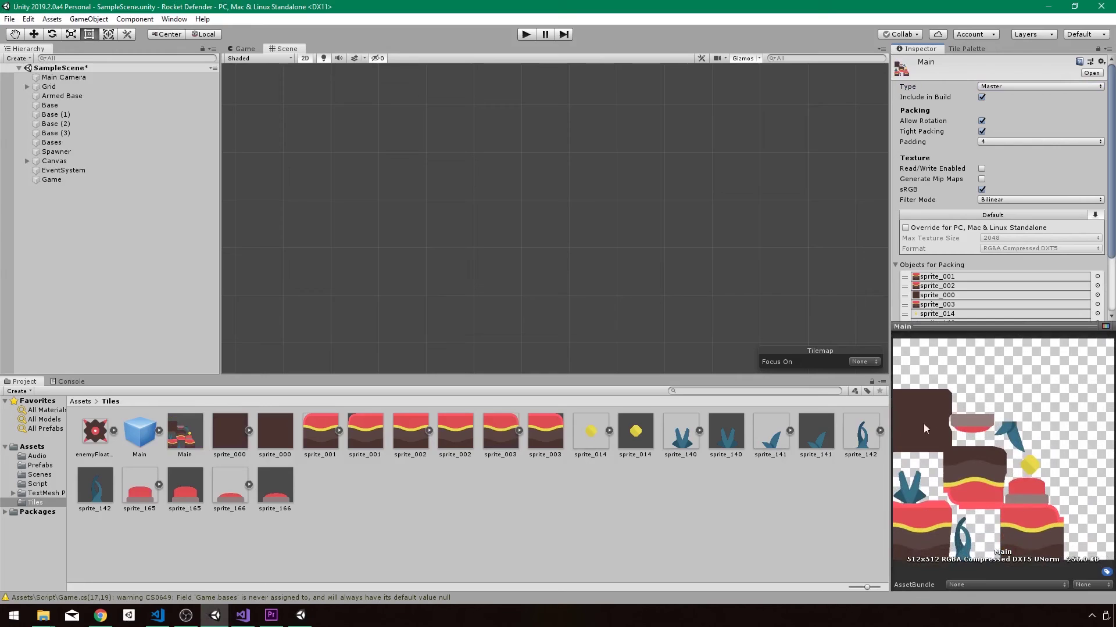
{"action": "left_click", "coordinate": [985, 141]}
{"action": "left_click", "coordinate": [996, 139]}
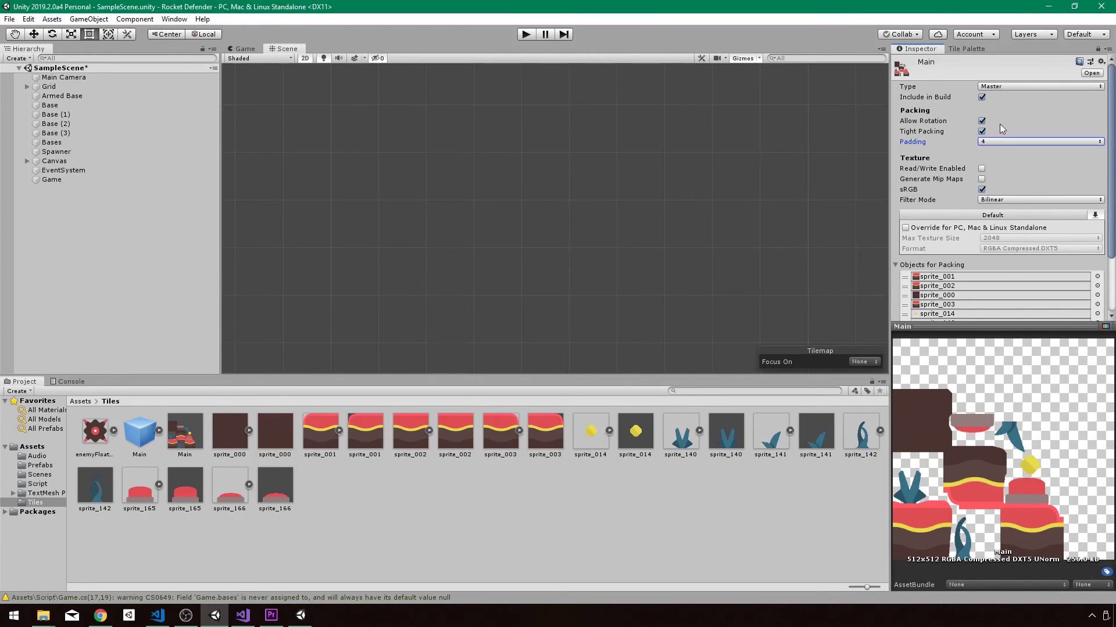
{"action": "left_click", "coordinate": [981, 121]}
{"action": "left_click", "coordinate": [982, 131]}
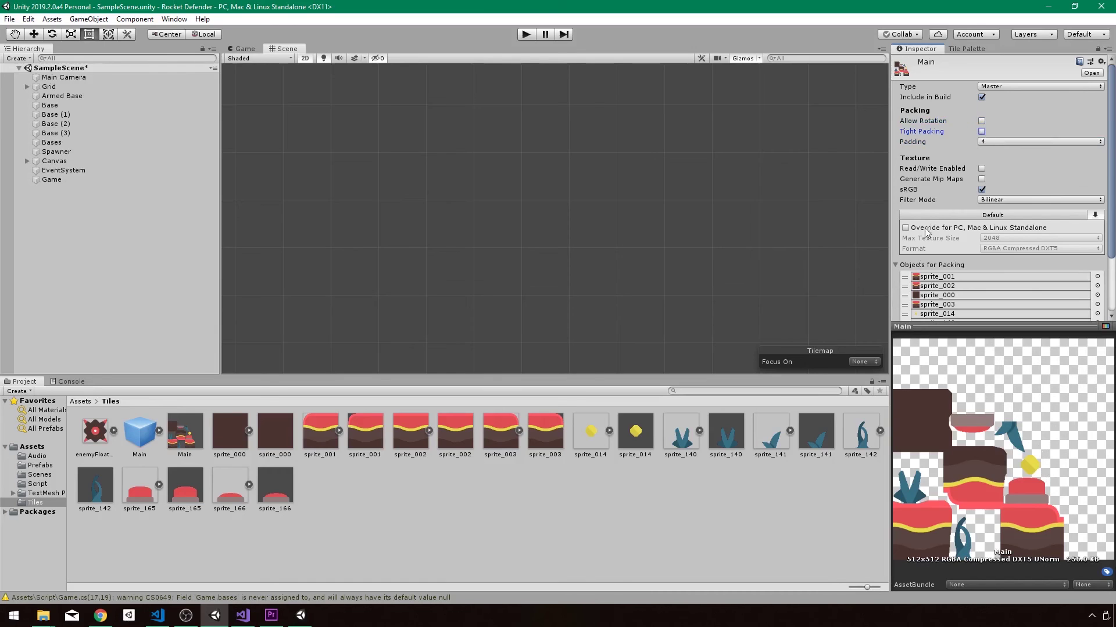
{"action": "scroll", "coordinate": [929, 244], "scroll_direction": "down", "scroll_amount": 3}
{"action": "left_click", "coordinate": [932, 317]}
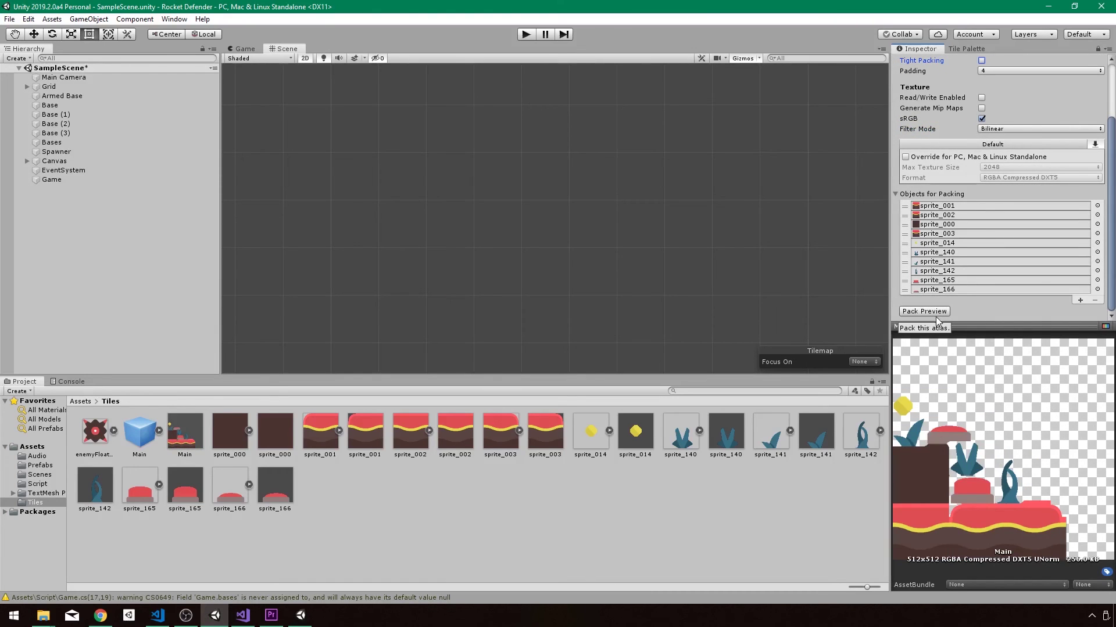
Re-enable tight packing, repack the atlas preview, and save the scene
{"action": "scroll", "coordinate": [983, 116], "scroll_direction": "up", "scroll_amount": 3}
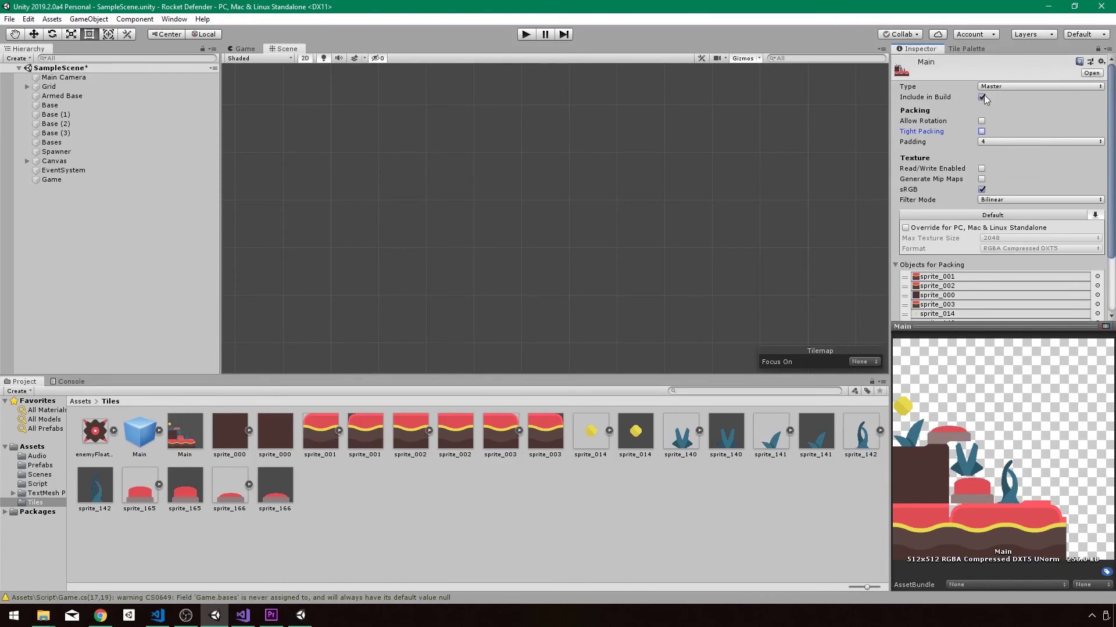
{"action": "left_click", "coordinate": [982, 129]}
{"action": "scroll", "coordinate": [982, 134], "scroll_direction": "down", "scroll_amount": 3}
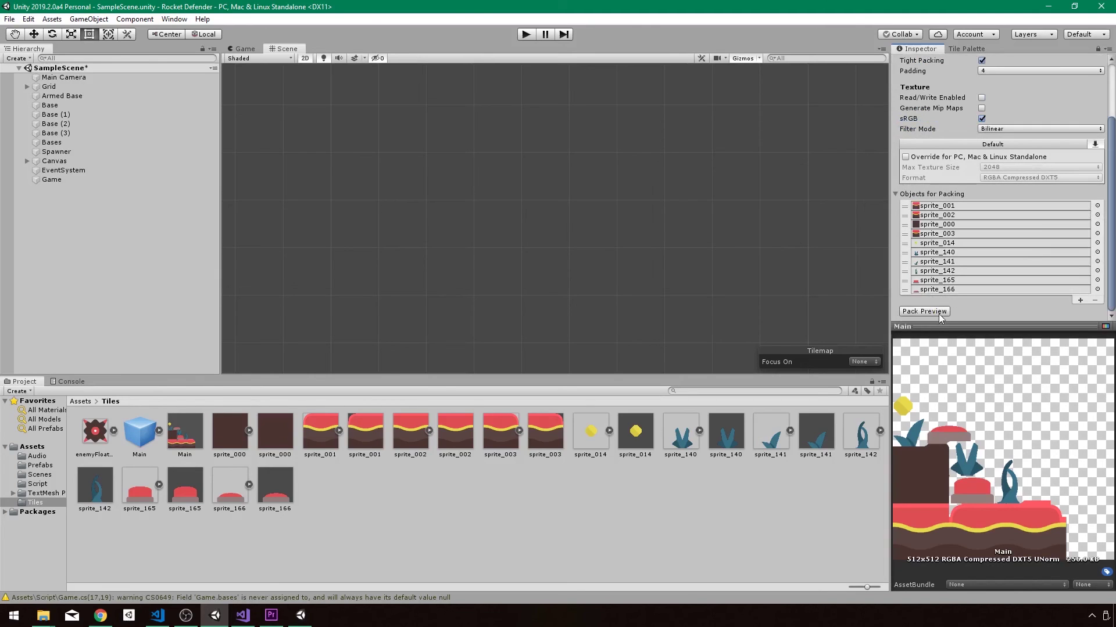
{"action": "left_click", "coordinate": [937, 312]}
{"action": "key", "text": "ctrl+s"}
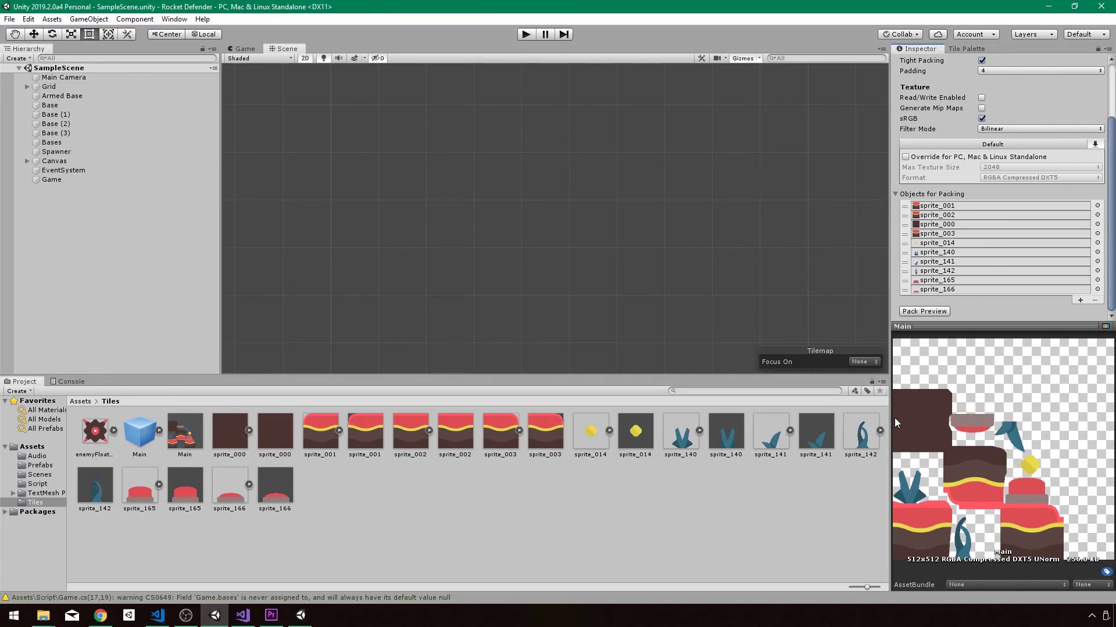
Inspect the sprite_003 and sprite_002 tiles, then return to the Main atlas settings
{"action": "left_click", "coordinate": [501, 433]}
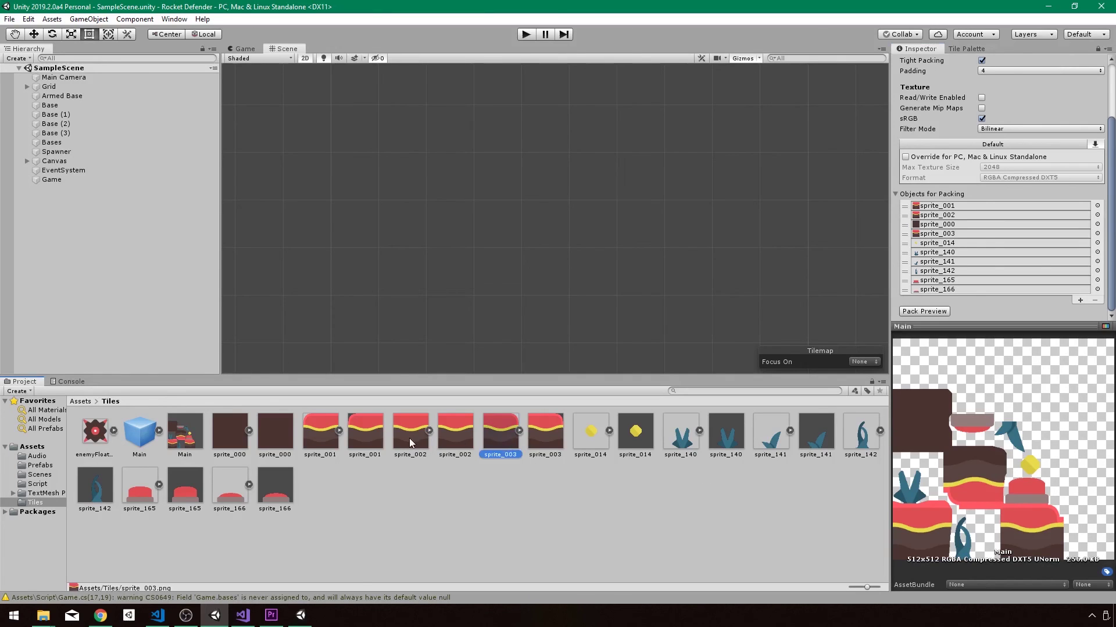
{"action": "left_click", "coordinate": [407, 439]}
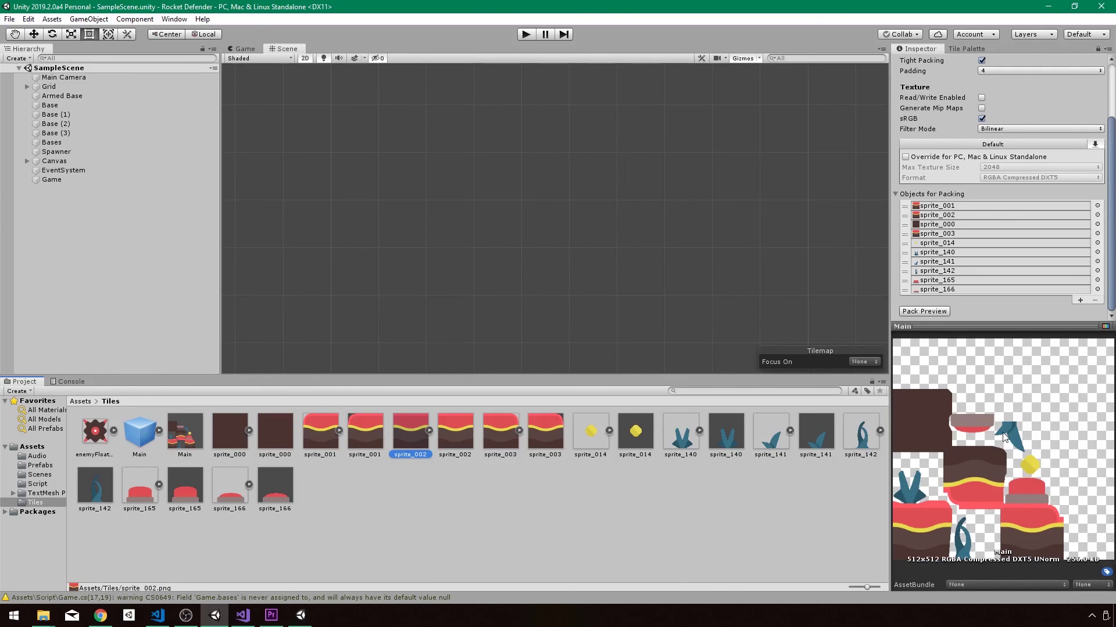
{"action": "left_click", "coordinate": [431, 511]}
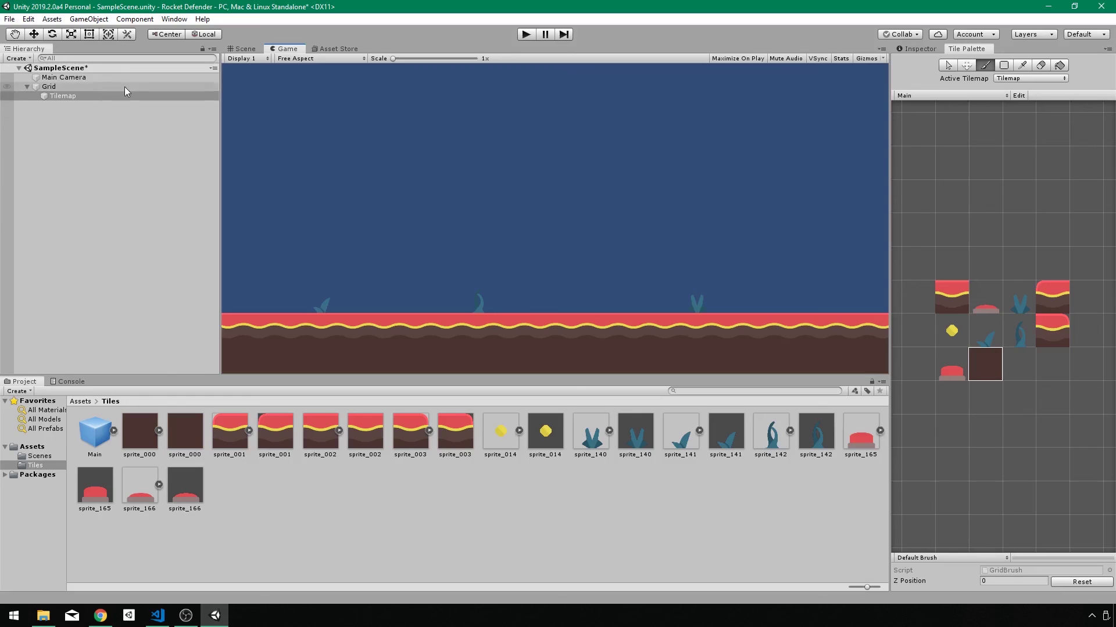
Sample the brown, then the red ground strip colour from the game view as the Main Camera background
{"action": "left_click", "coordinate": [70, 77]}
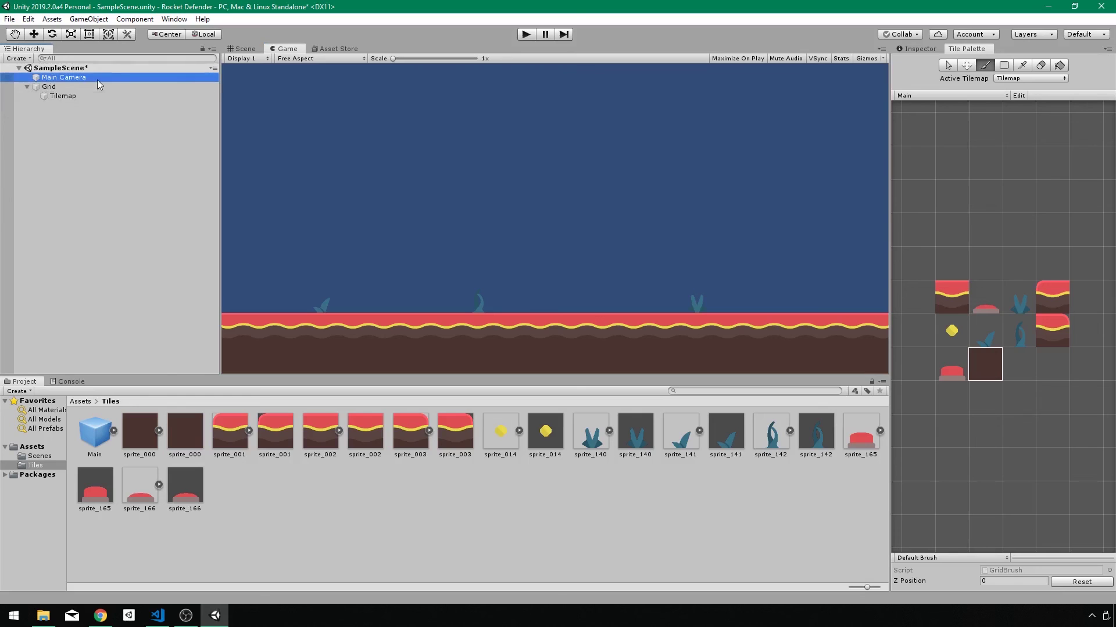
{"action": "left_click", "coordinate": [924, 50]}
{"action": "left_click", "coordinate": [1000, 152]}
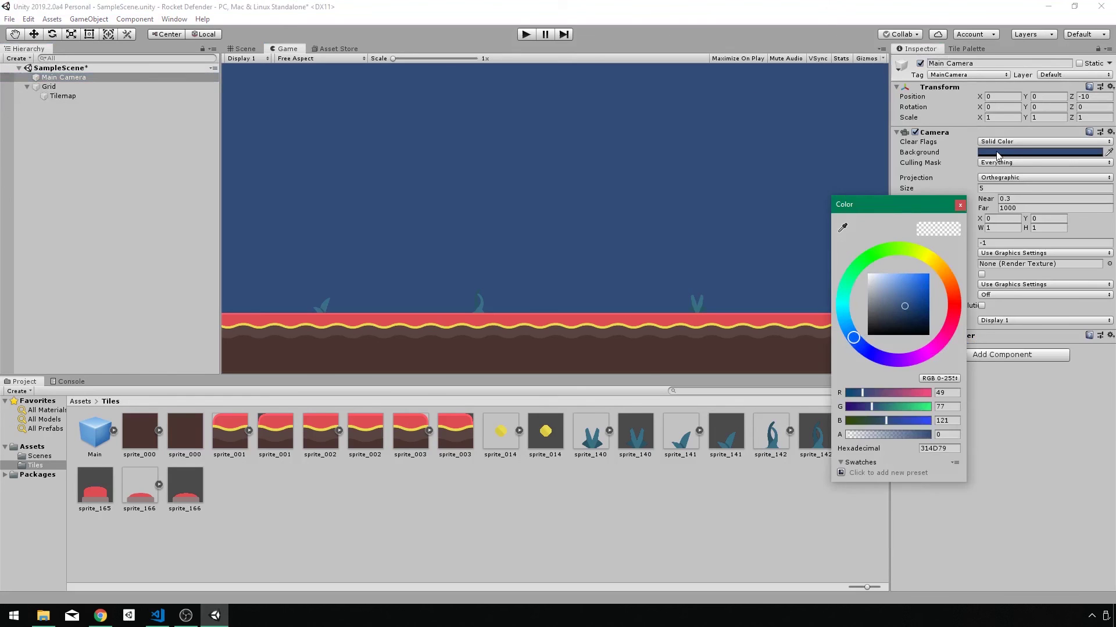
{"action": "left_click_drag", "start_coordinate": [890, 204], "coordinate": [964, 200]}
{"action": "left_click", "coordinate": [917, 222]}
{"action": "left_click", "coordinate": [814, 340]}
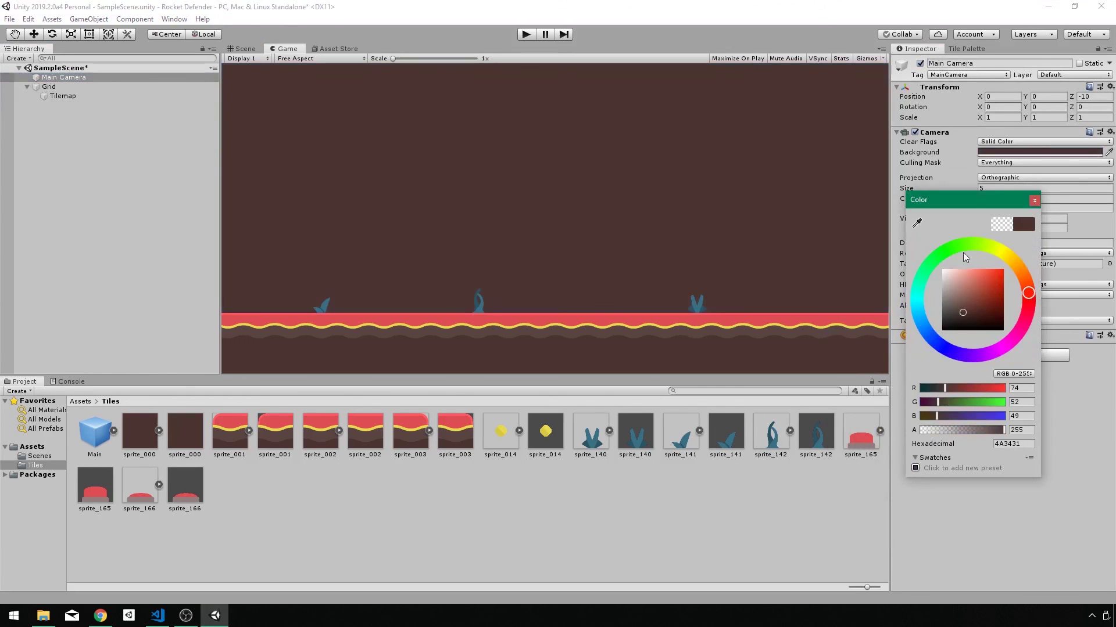
{"action": "left_click", "coordinate": [918, 224]}
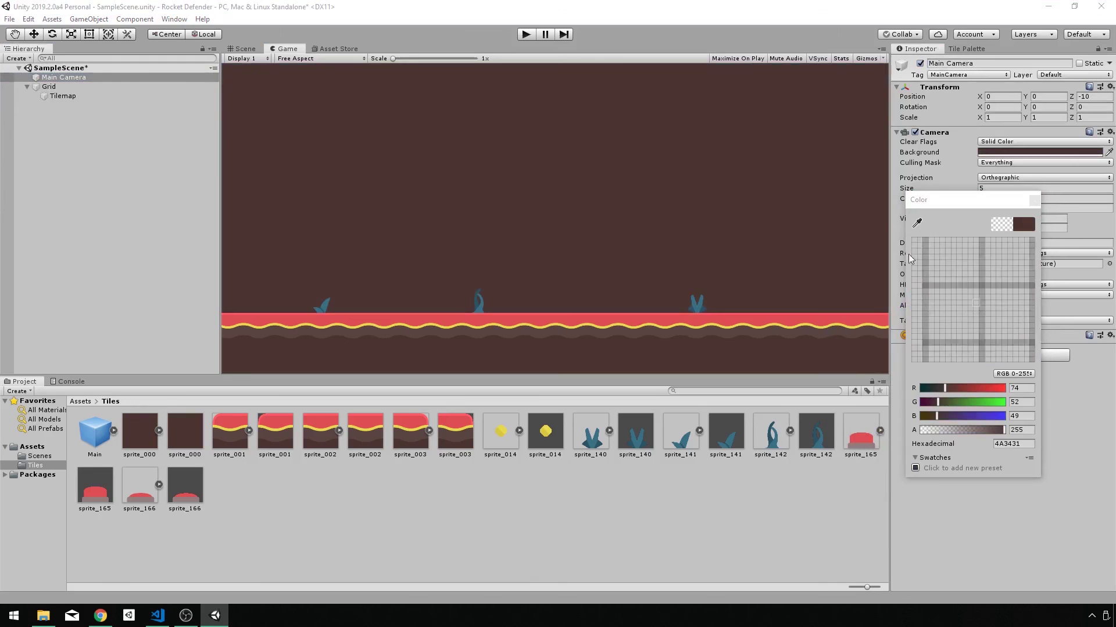
{"action": "left_click", "coordinate": [829, 317]}
Darken the camera background and shift it to a dark navy (131227)
{"action": "left_click", "coordinate": [986, 311]}
{"action": "left_click_drag", "start_coordinate": [1028, 302], "coordinate": [955, 354]}
{"action": "left_click", "coordinate": [979, 315]}
{"action": "left_click_drag", "start_coordinate": [978, 317], "coordinate": [962, 330]}
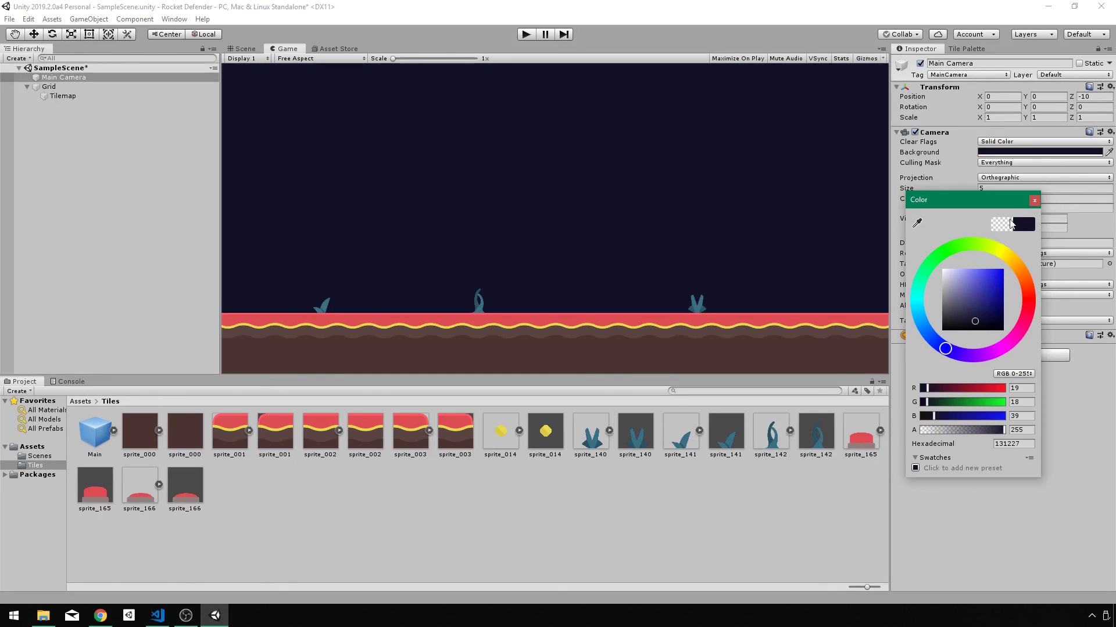
{"action": "left_click", "coordinate": [1035, 199]}
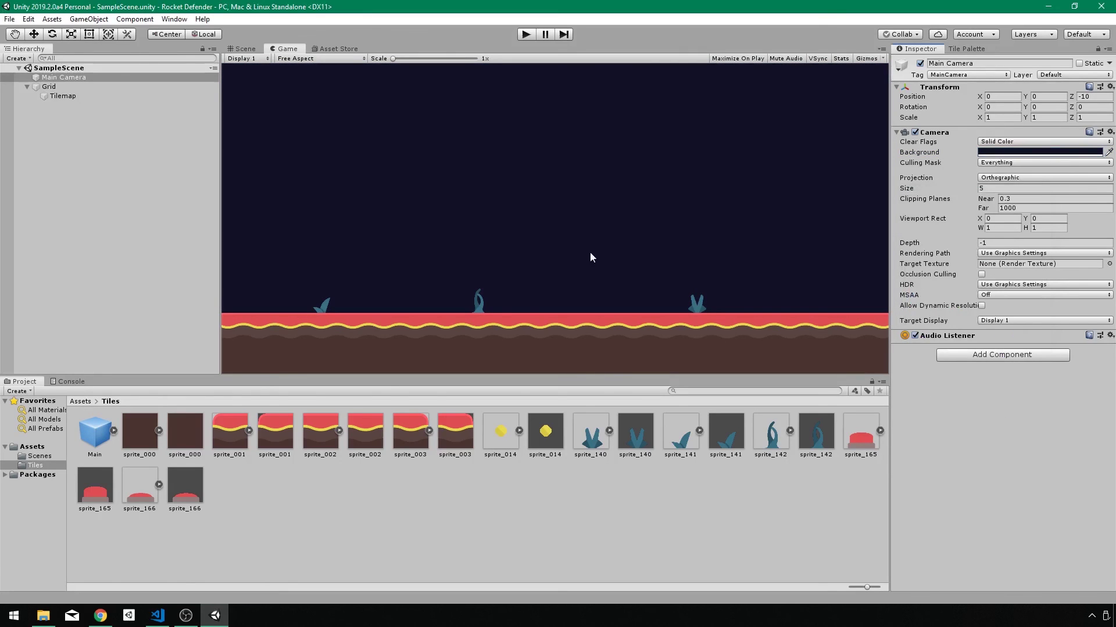